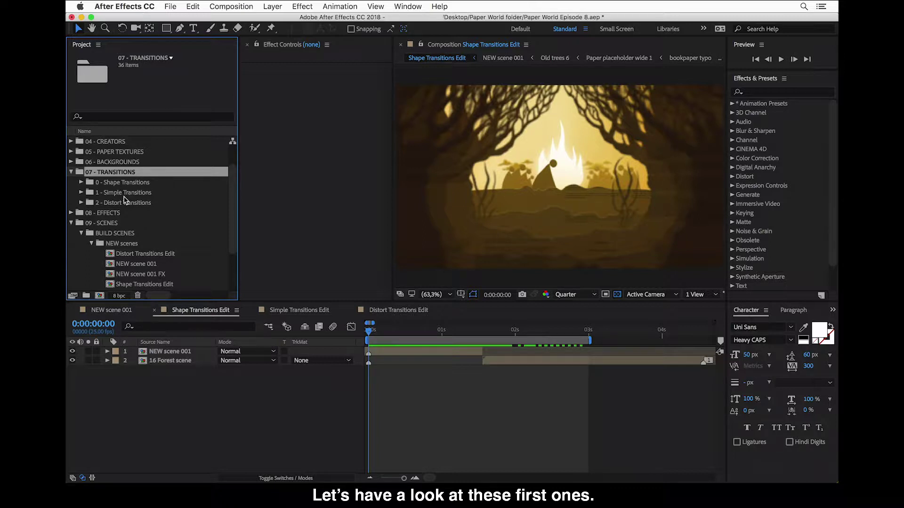
# - Add the 02 Round TR composition from the Shape Transitions folder to the timeline above the NEW scene 001 layer
pyautogui.click(118, 183)
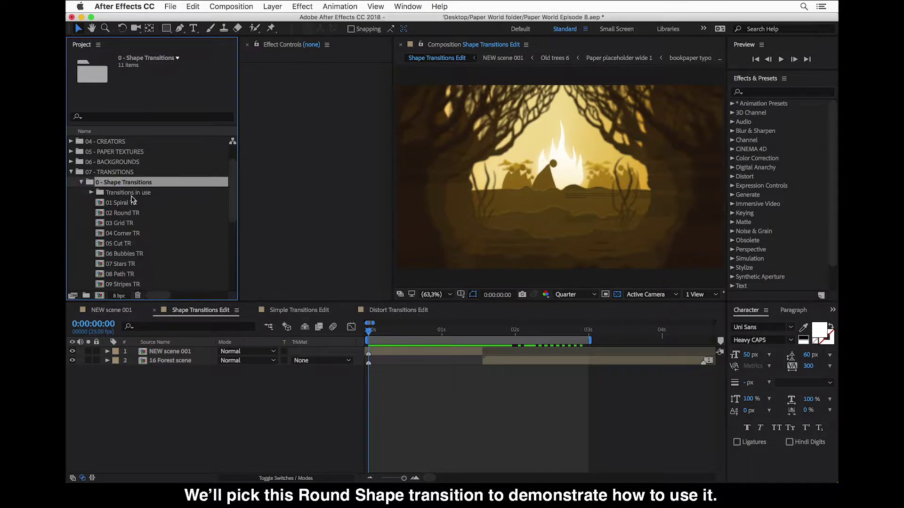
pyautogui.click(127, 213)
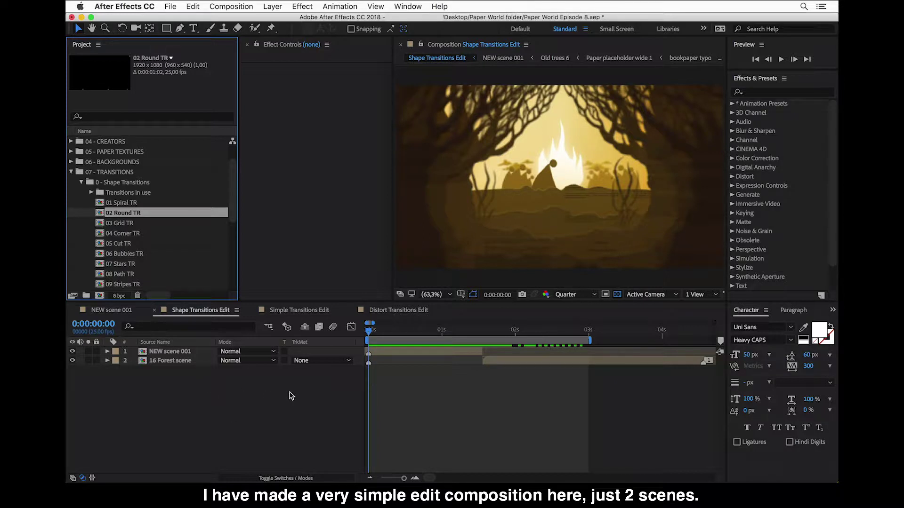
pyautogui.click(369, 337)
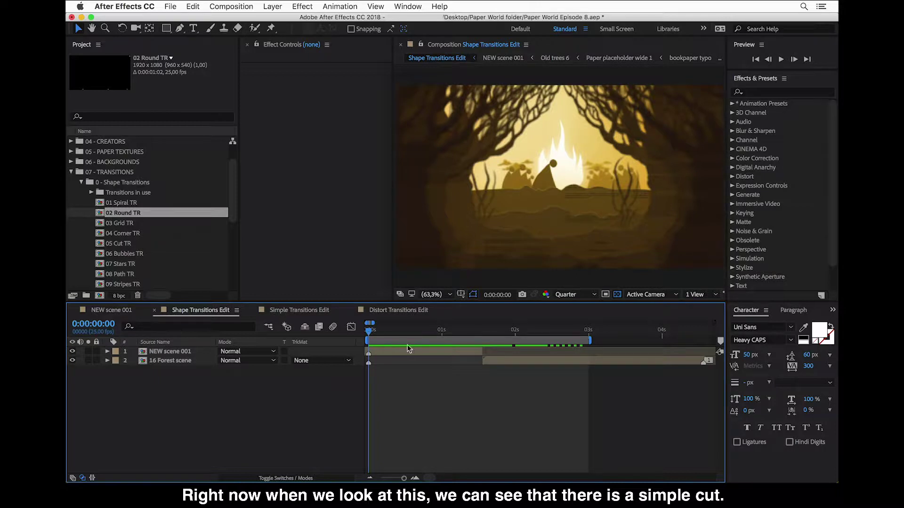
pyautogui.click(482, 331)
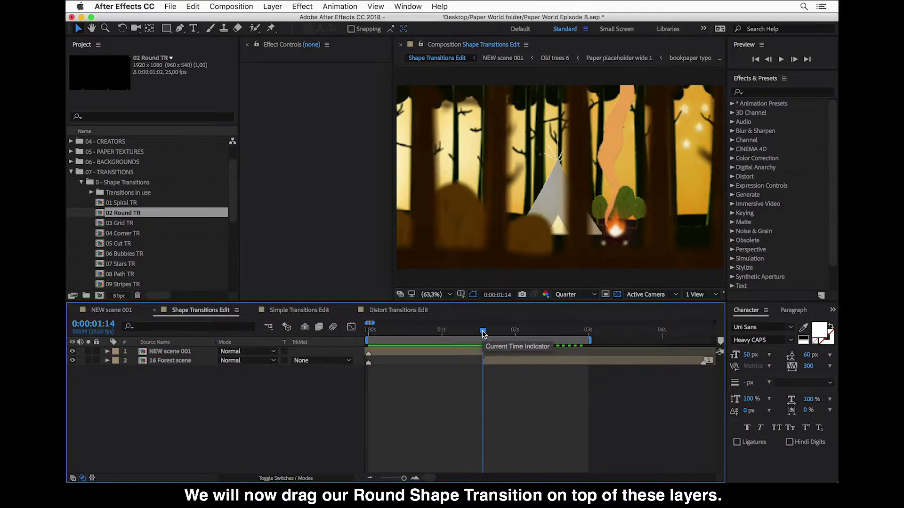
pyautogui.moveTo(482, 331); pyautogui.dragTo(480, 332)
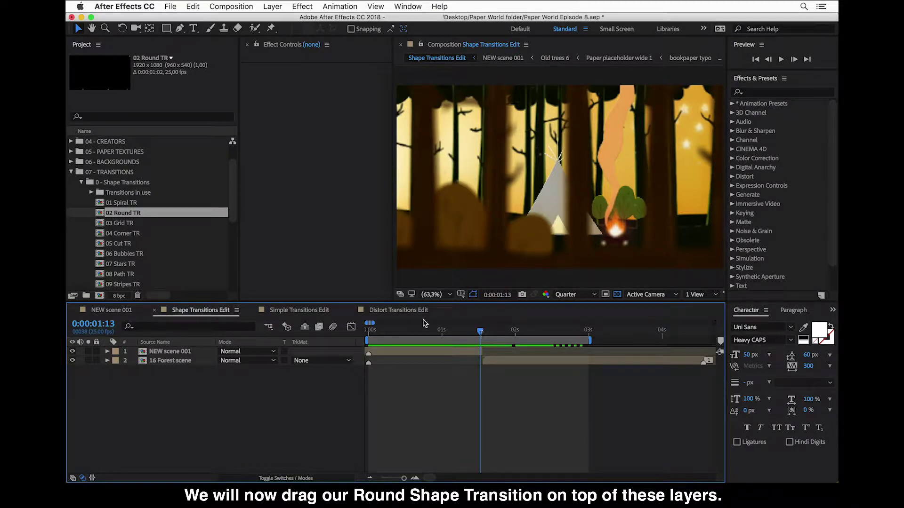
pyautogui.moveTo(122, 216)
pyautogui.mouseDown()
pyautogui.moveTo(176, 360)
pyautogui.moveTo(413, 352)
pyautogui.mouseUp()
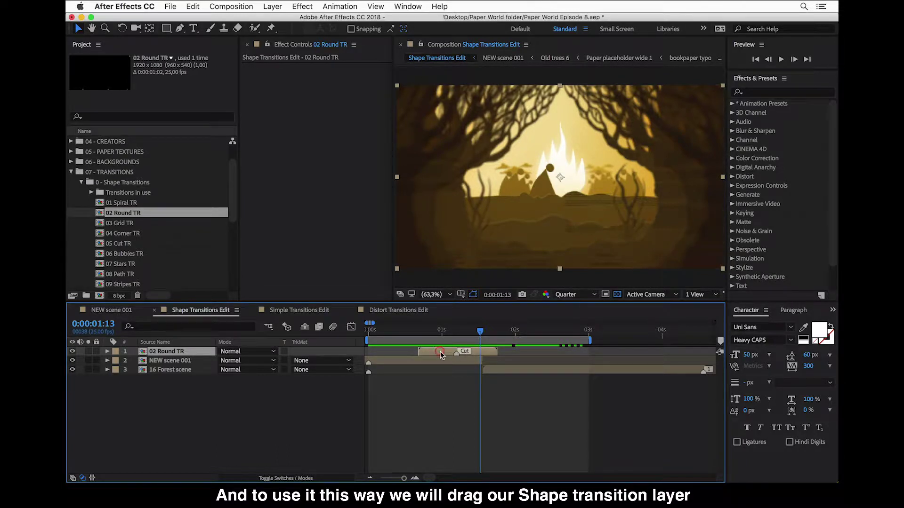
# - Align the 02 Round TR layer's Cut marker with the cut between the two scenes, and go to 0:00:01:15
pyautogui.moveTo(446, 351); pyautogui.dragTo(463, 354)
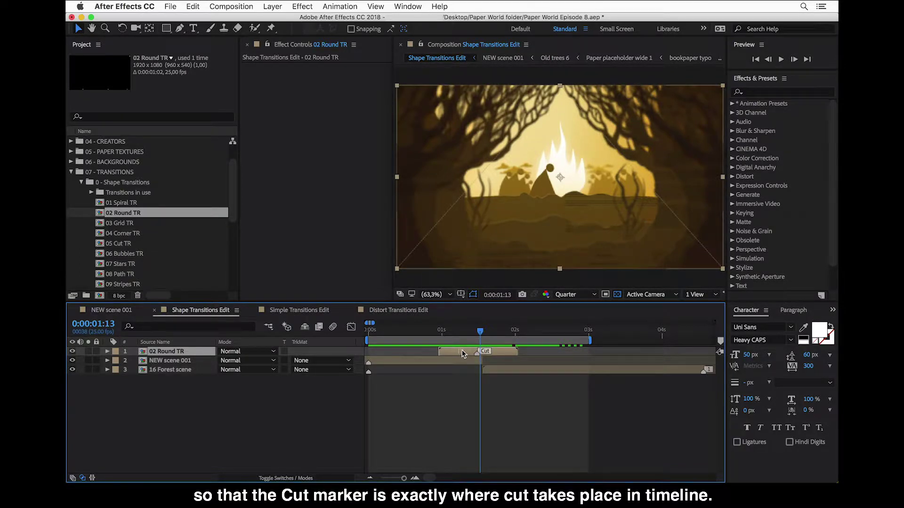
pyautogui.moveTo(462, 354); pyautogui.dragTo(464, 354)
pyautogui.moveTo(465, 349); pyautogui.dragTo(466, 349)
pyautogui.press('pagedown')
pyautogui.press('pagedown')
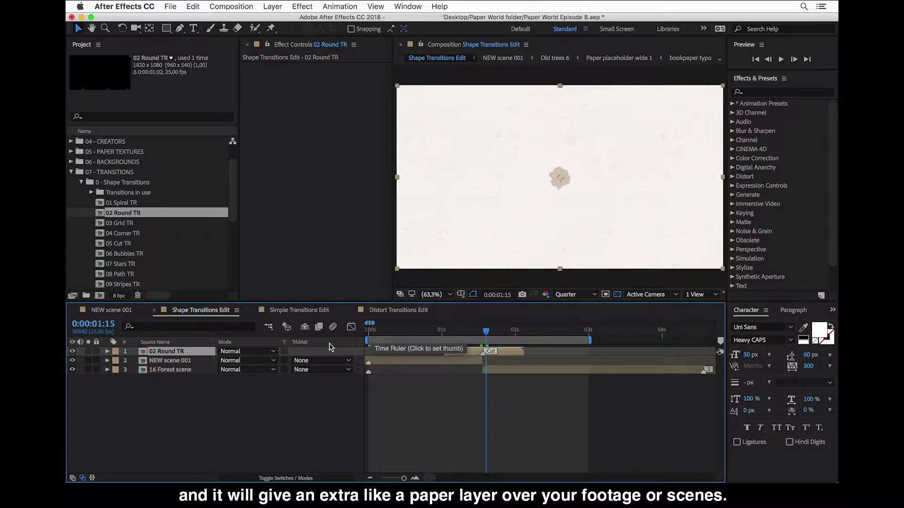
# - Open the 02 Round TR composition to examine its colour and shadow controls, and return to Shape Transitions Edit
pyautogui.doubleClick(183, 356)
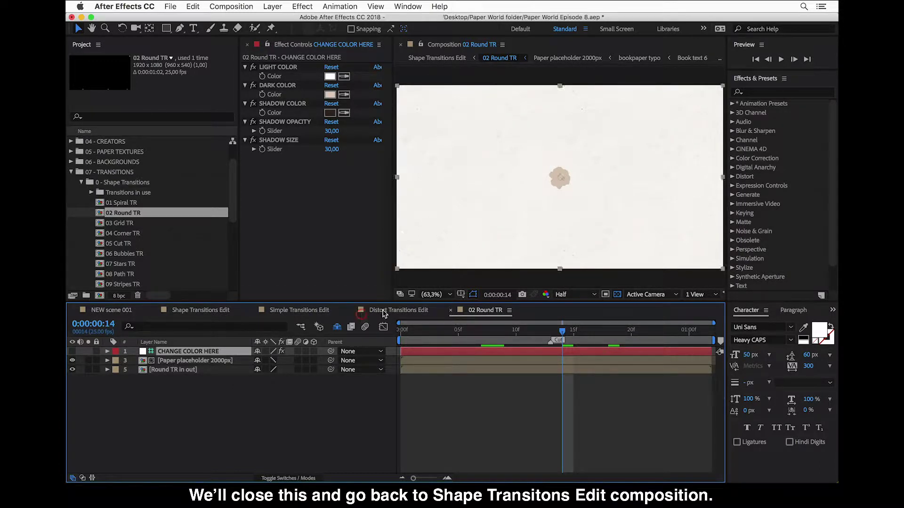
pyautogui.click(192, 310)
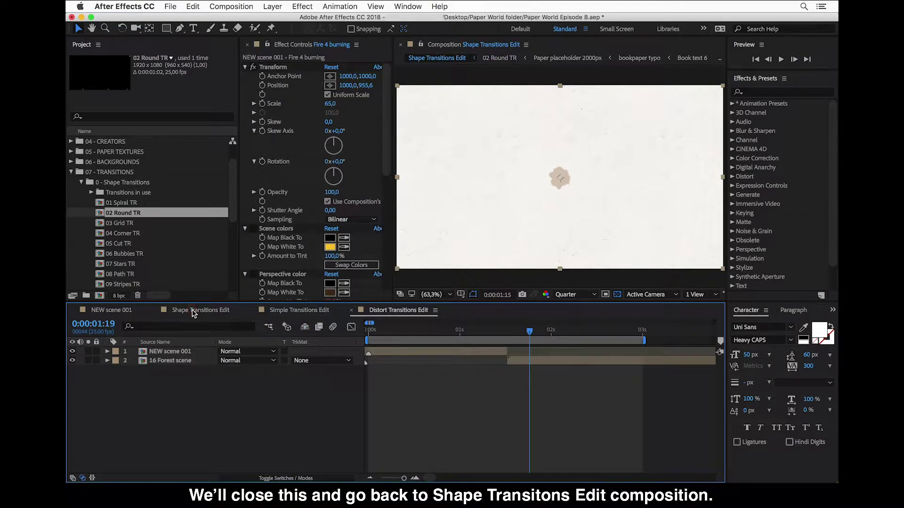
pyautogui.click(193, 312)
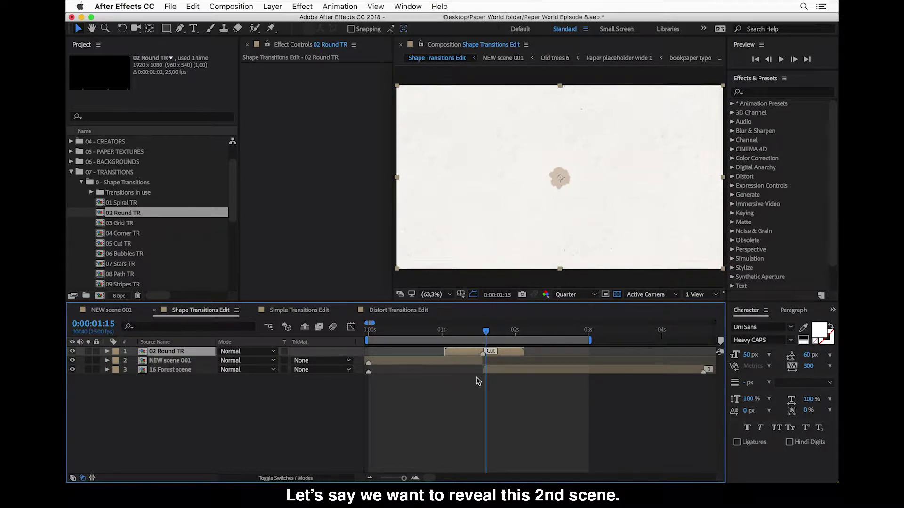
# - Shift the 16 Forest scene layer to start where 02 Round TR starts, and go to the Cut marker at 0:00:01:14
pyautogui.click(199, 362)
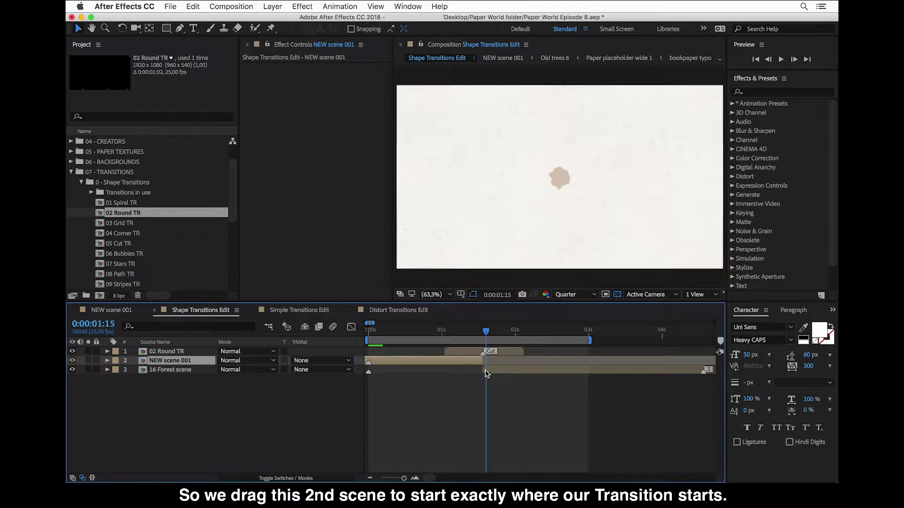
pyautogui.click(171, 370)
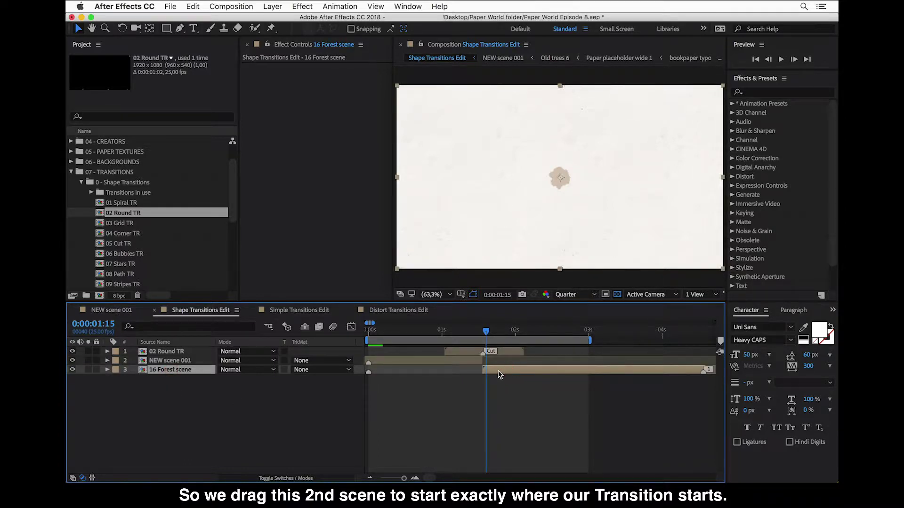
pyautogui.moveTo(477, 373)
pyautogui.mouseDown()
pyautogui.moveTo(455, 372)
pyautogui.moveTo(474, 375)
pyautogui.mouseUp()
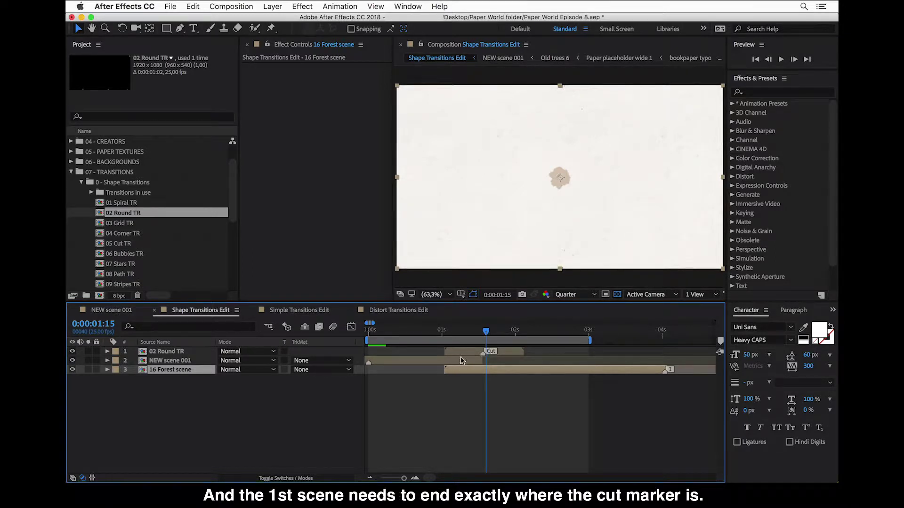
pyautogui.click(494, 361)
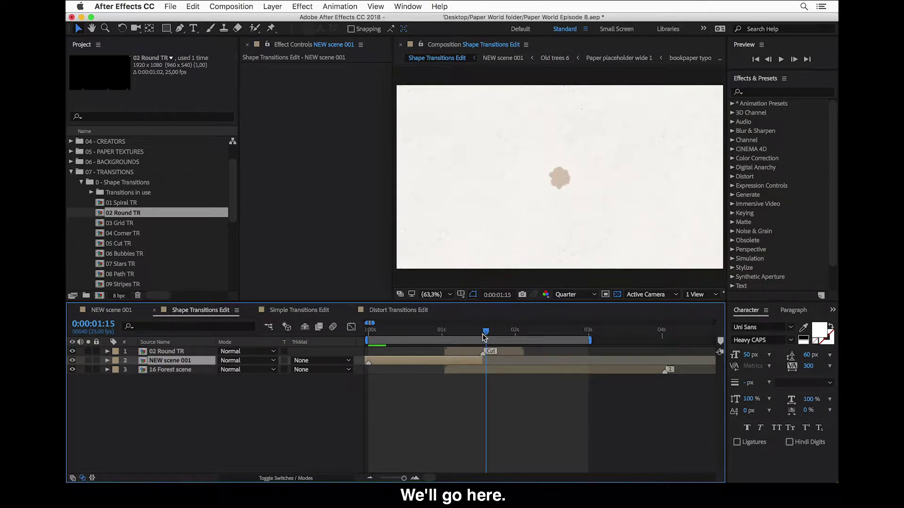
pyautogui.click(482, 335)
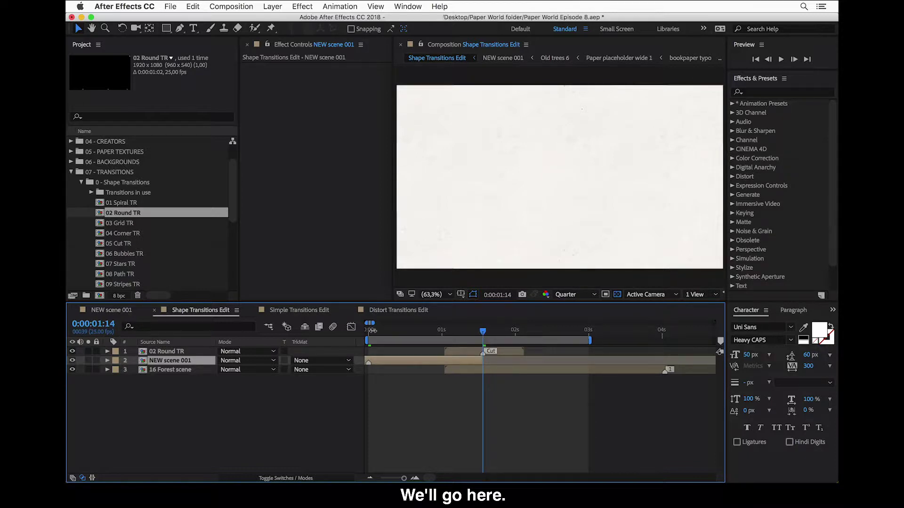
pyautogui.press('=')
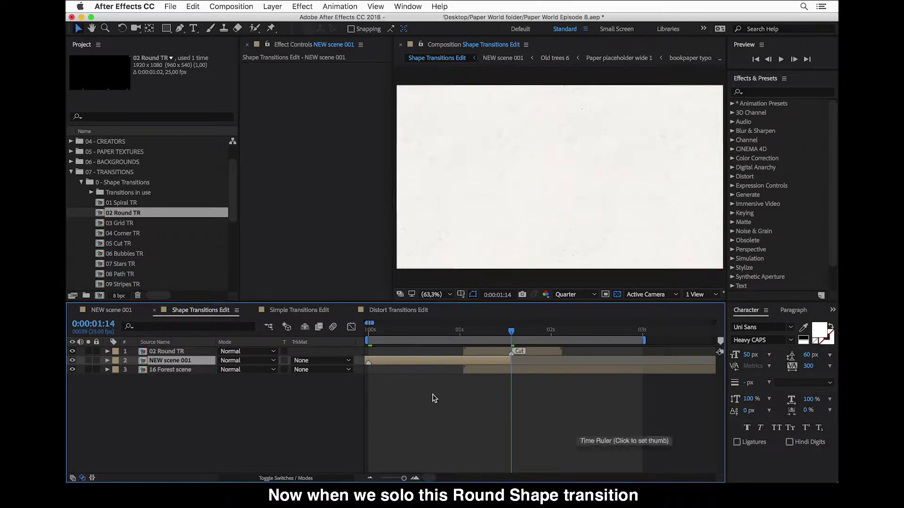
# - Inspect the soloed 02 Round TR layer at 0:00:01:07, and set the track matte of NEW scene 001 to Alpha Inverted Matte
pyautogui.click(89, 352)
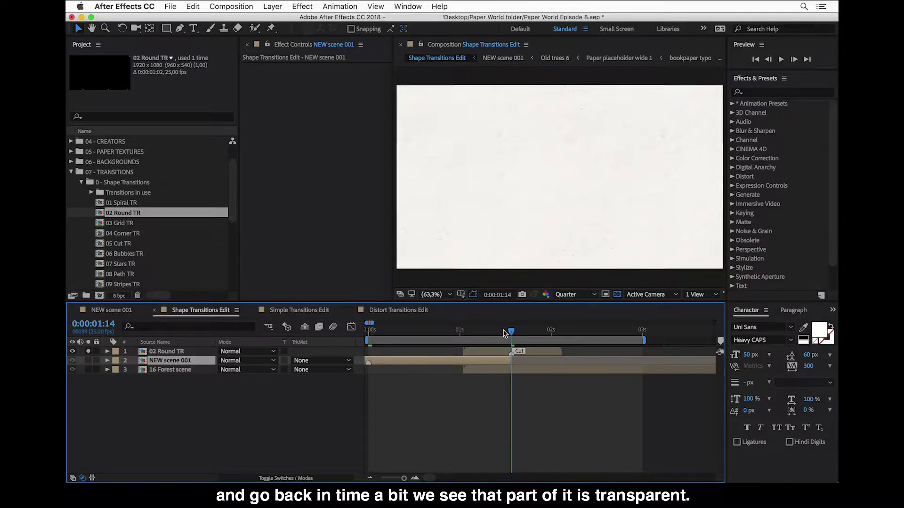
pyautogui.click(487, 331)
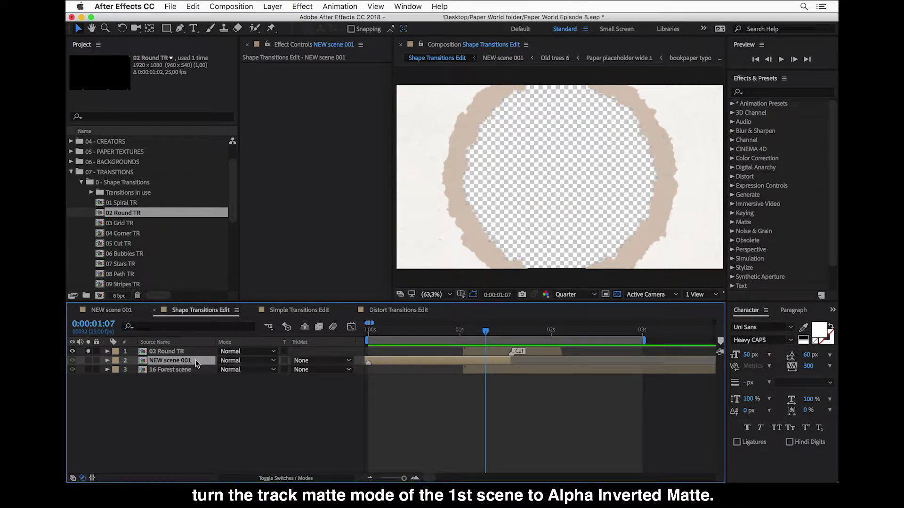
pyautogui.click(336, 362)
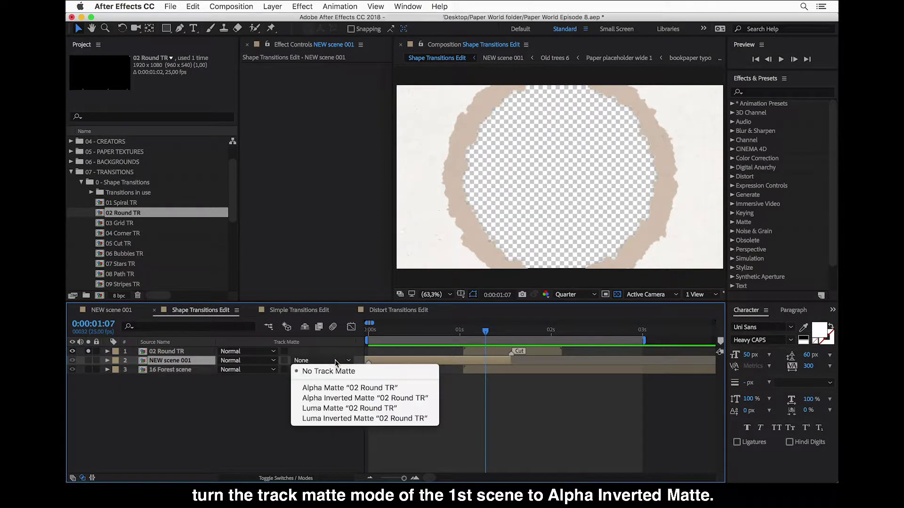
pyautogui.click(342, 399)
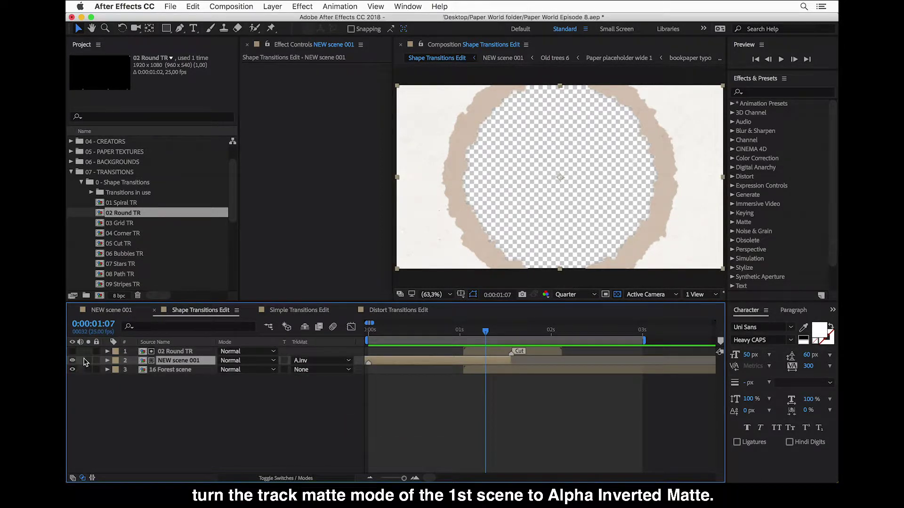
# - Set the work area from 0:00:00:17 to 0:00:02:13 and preview the transition from its start
pyautogui.click(431, 332)
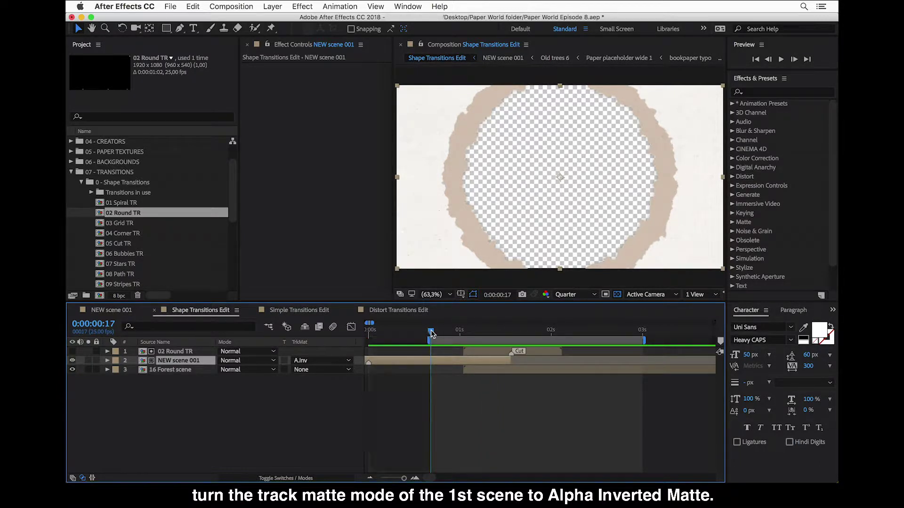
pyautogui.click(599, 332)
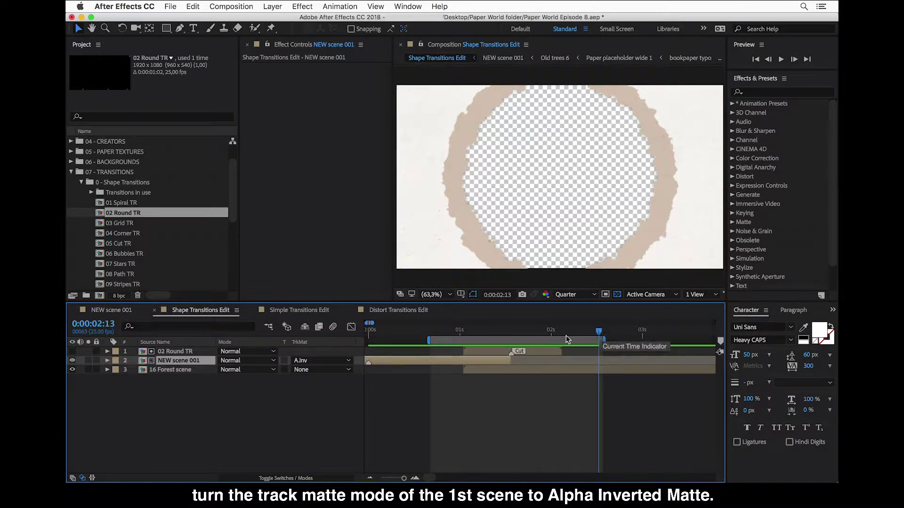
pyautogui.click(432, 334)
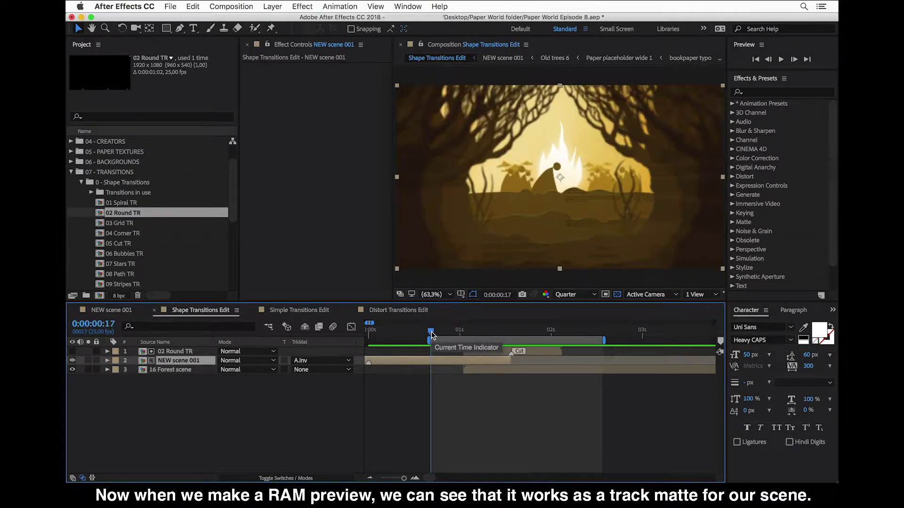
pyautogui.press('space')
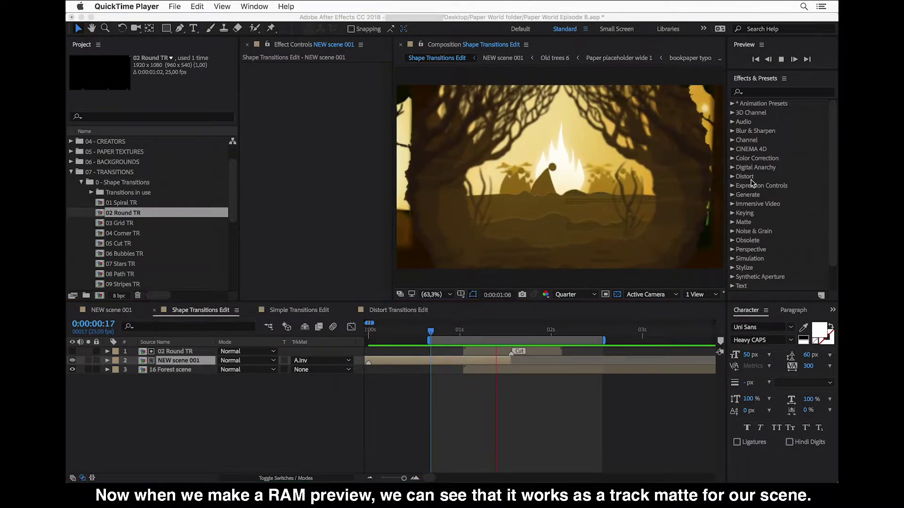
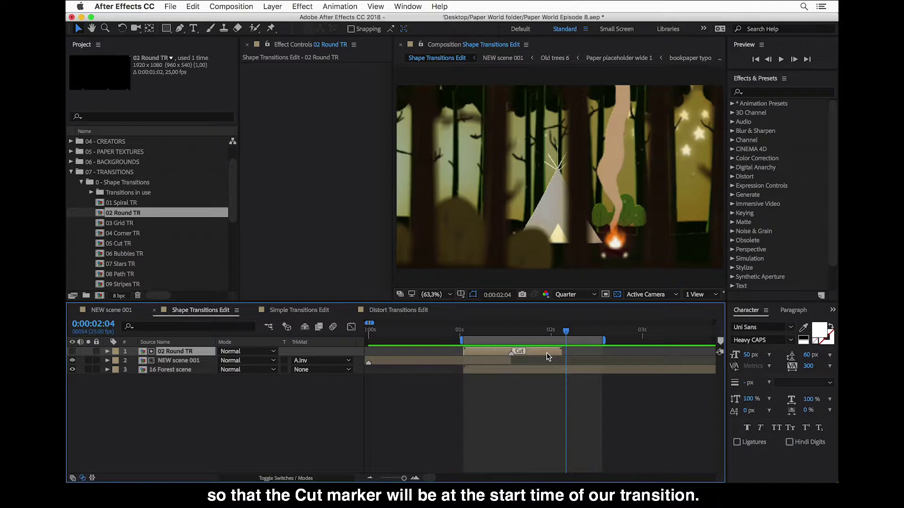
# - Shift 02 Round TR so its Cut marker meets the forest scene's start at 0:00:01:01, and place 16 Forest scene above NEW scene 001
pyautogui.moveTo(538, 352); pyautogui.dragTo(499, 352)
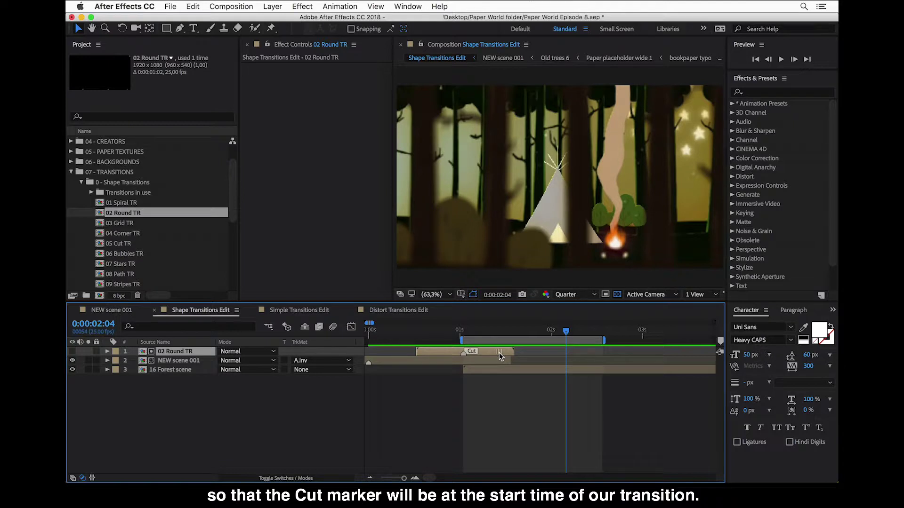
pyautogui.click(464, 335)
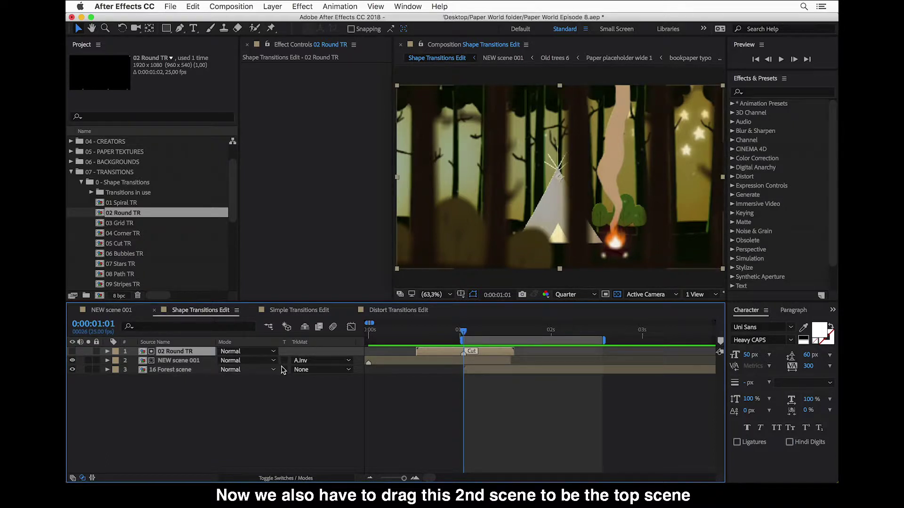
pyautogui.click(165, 371)
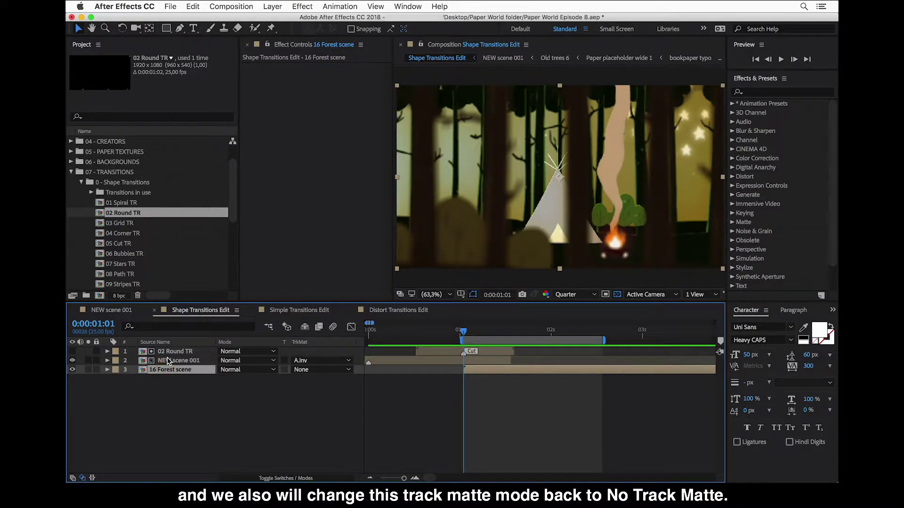
pyautogui.moveTo(167, 361); pyautogui.dragTo(168, 361)
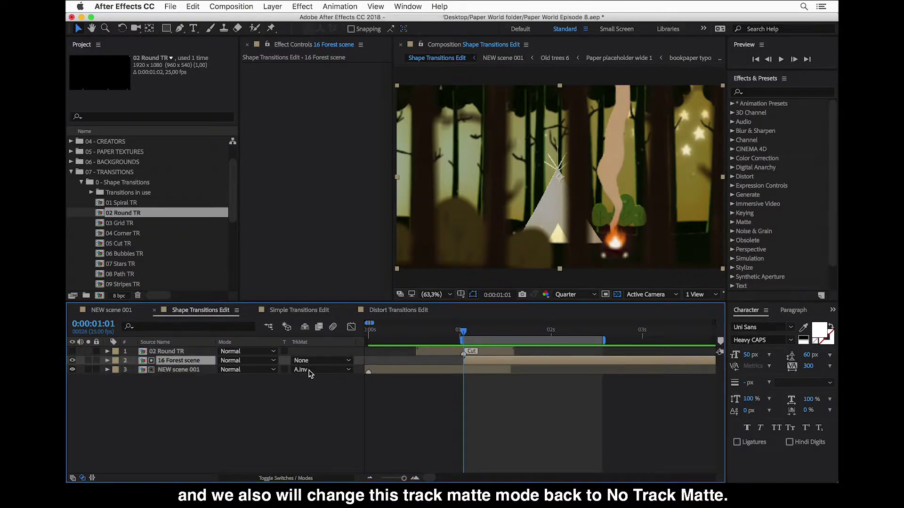
# - Set NEW scene 001 to No Track Matte and 16 Forest scene to Alpha Inverted Matte "02 Round TR"
pyautogui.click(310, 370)
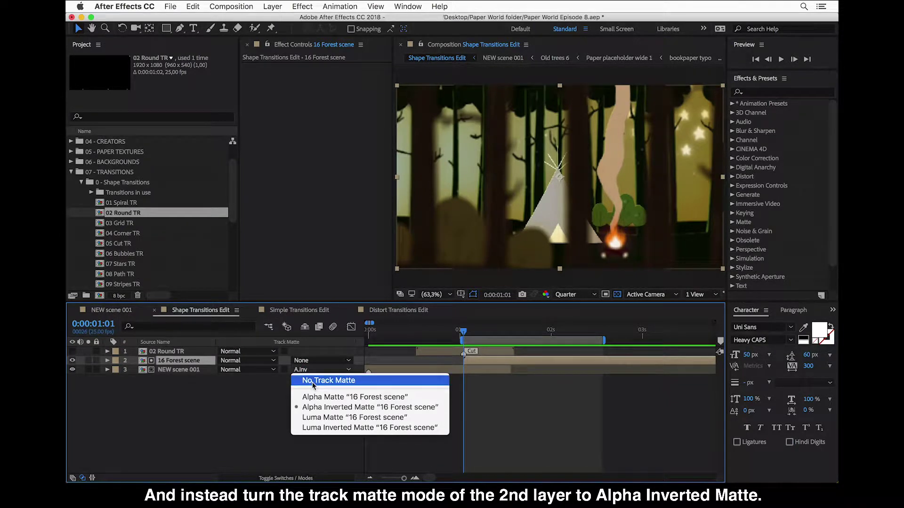
pyautogui.click(313, 384)
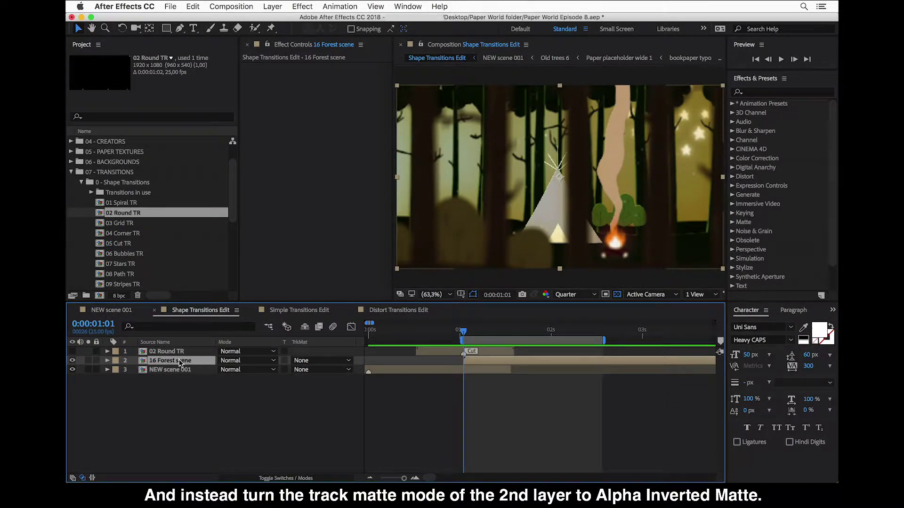
pyautogui.click(305, 363)
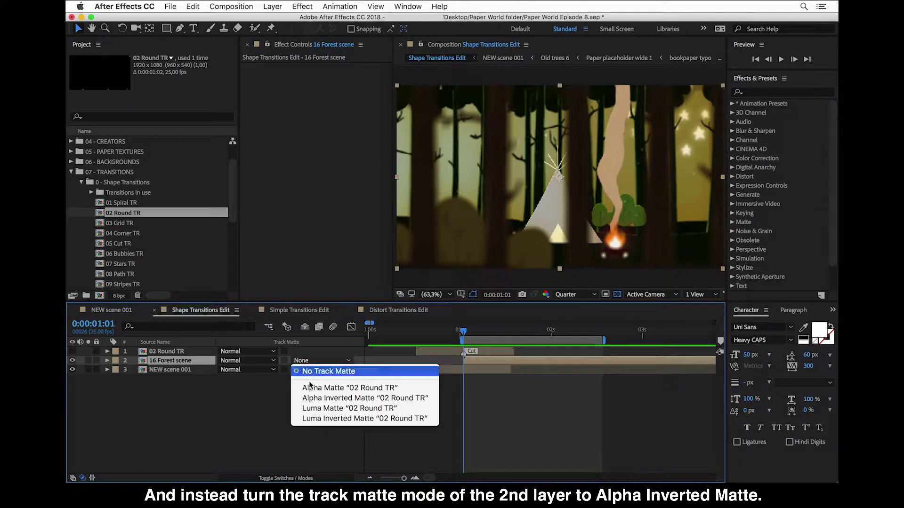
pyautogui.click(317, 403)
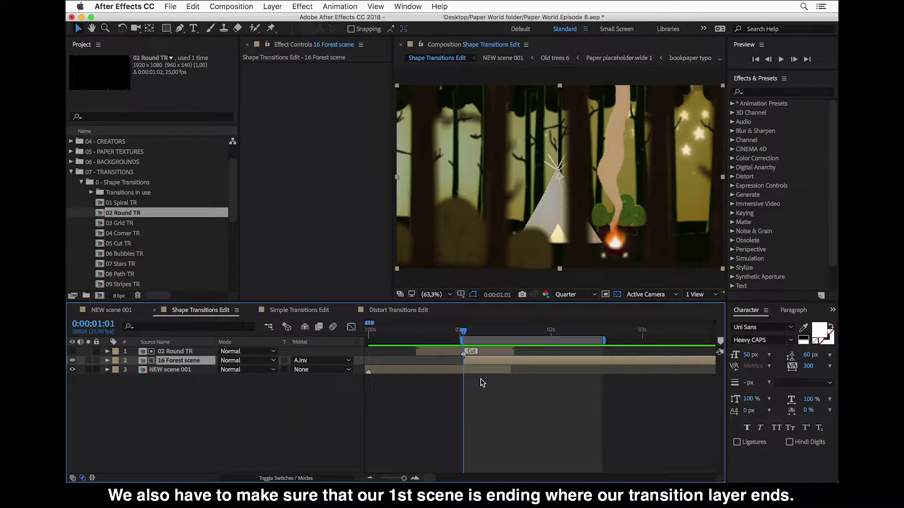
# - Trim the end of NEW scene 001 to 0:00:01:15, where the 02 Round TR layer ends
pyautogui.click(513, 332)
pyautogui.hotkey('alt', ']')
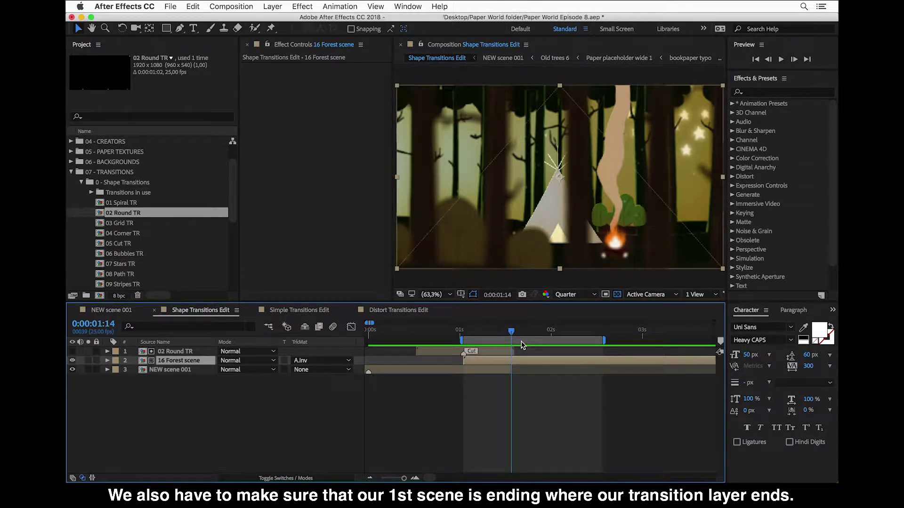
pyautogui.click(198, 371)
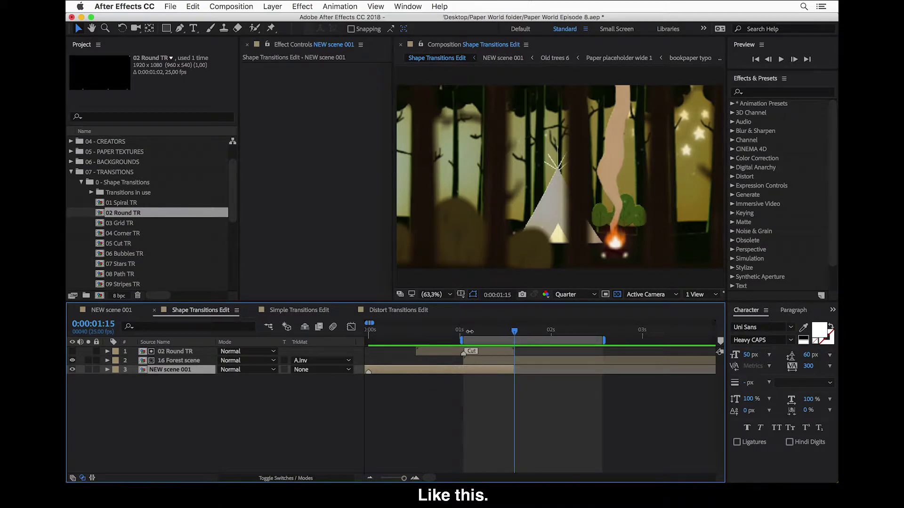
# - End the work area at 0:00:01:15 and preview the reveal of the forest scene from 0:00:01:01
pyautogui.press('n')
pyautogui.click(466, 333)
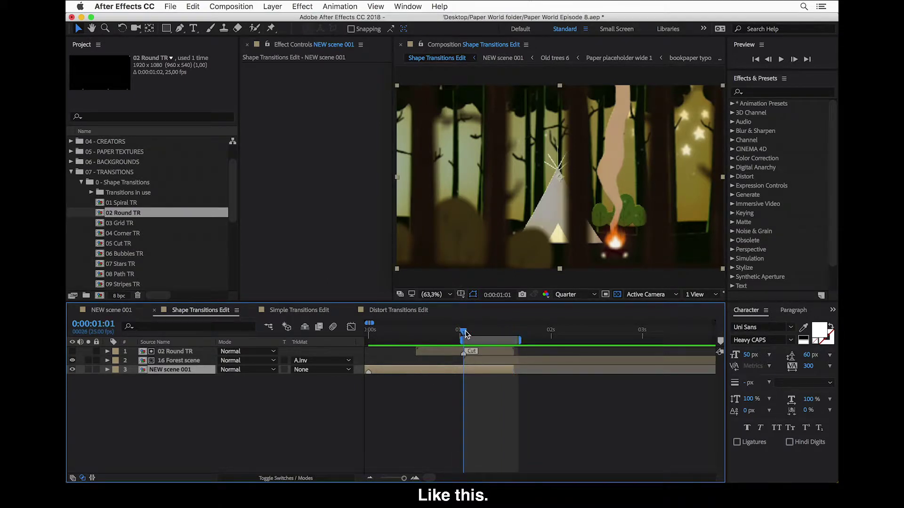
pyautogui.press('space')
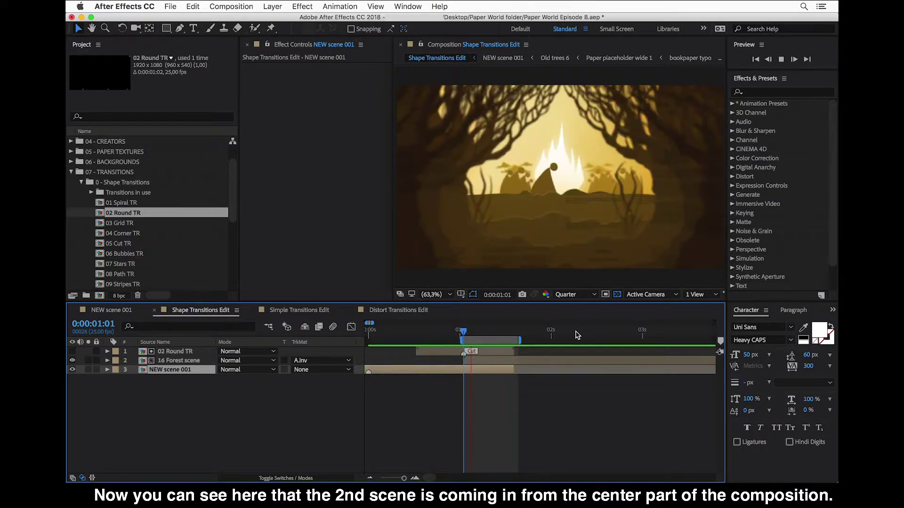
pyautogui.press('space')
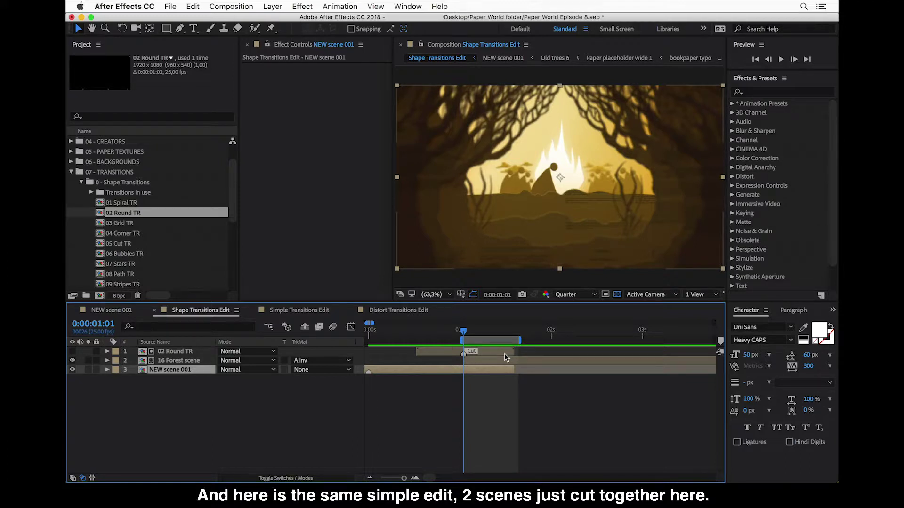
# - Open the Simple Transitions Edit composition and add 11 Round TR from the 1 - Simple Transitions folder as its top layer
pyautogui.click(291, 310)
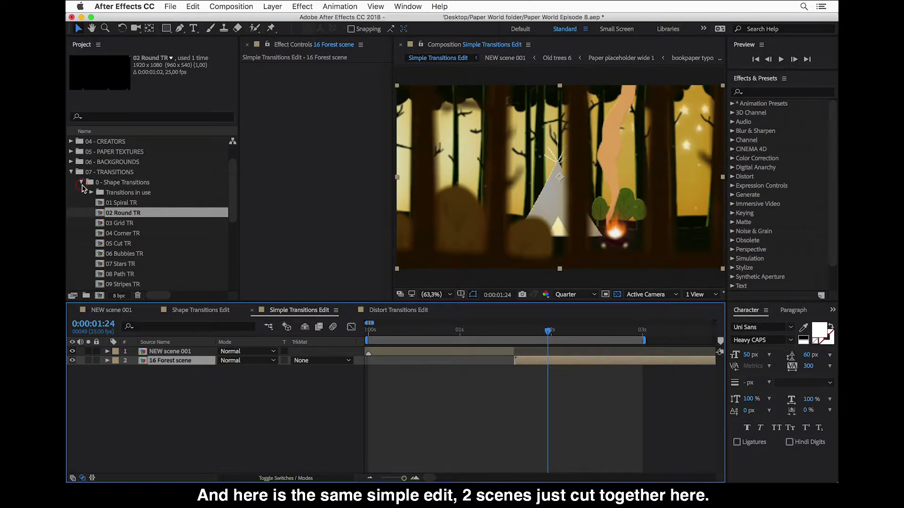
pyautogui.click(81, 184)
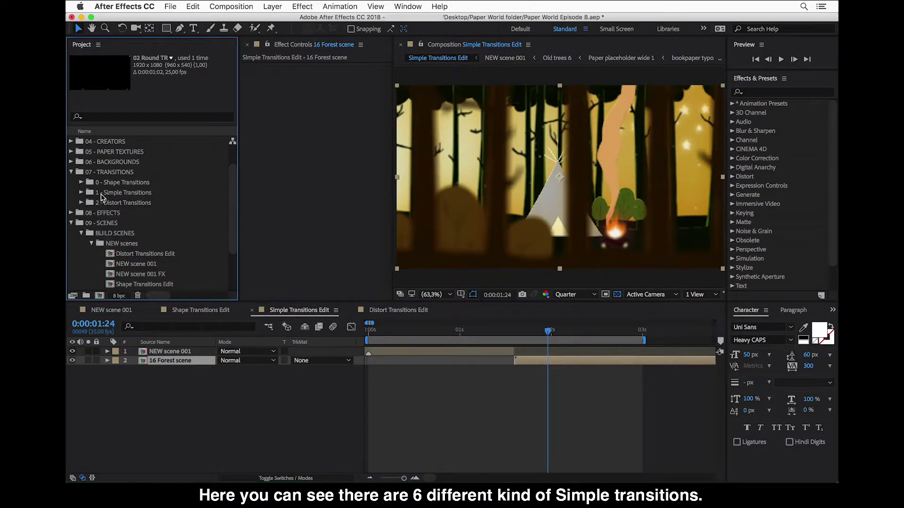
pyautogui.click(83, 194)
pyautogui.click(82, 194)
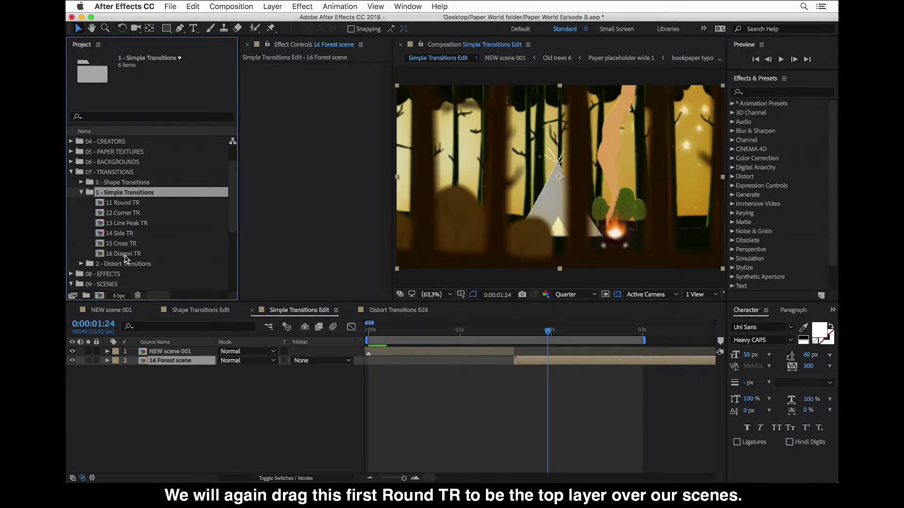
pyautogui.click(123, 205)
pyautogui.moveTo(123, 207); pyautogui.dragTo(170, 352)
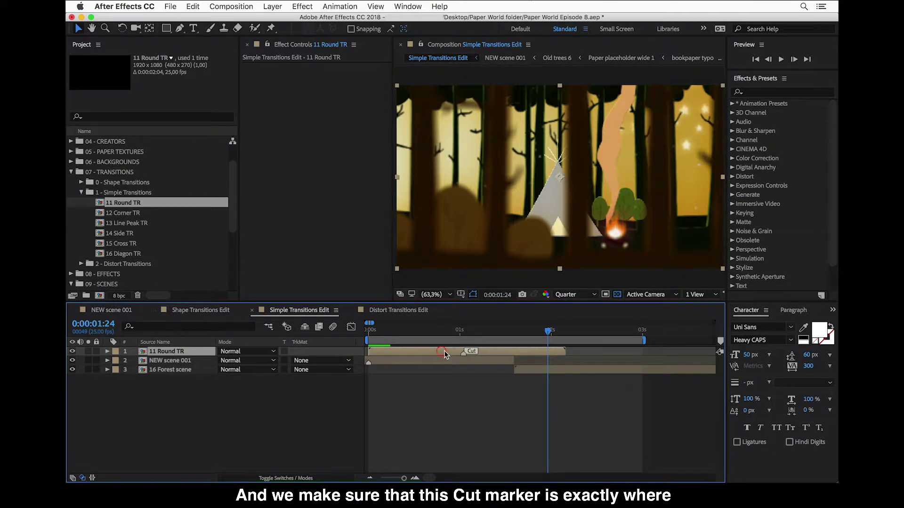
# - Shift 11 Round TR so its Cut marker meets the end of NEW scene 001, and start 16 Forest scene where the transition layer starts
pyautogui.moveTo(444, 352); pyautogui.dragTo(490, 352)
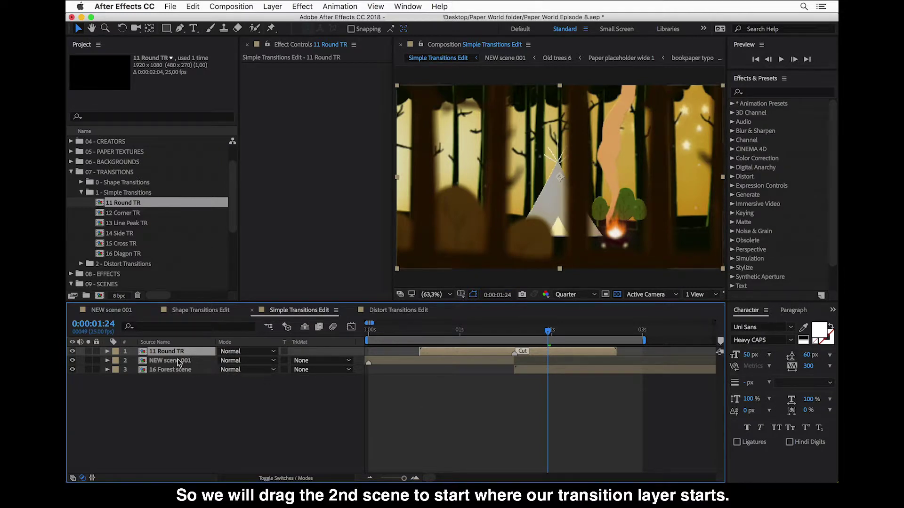
pyautogui.click(178, 361)
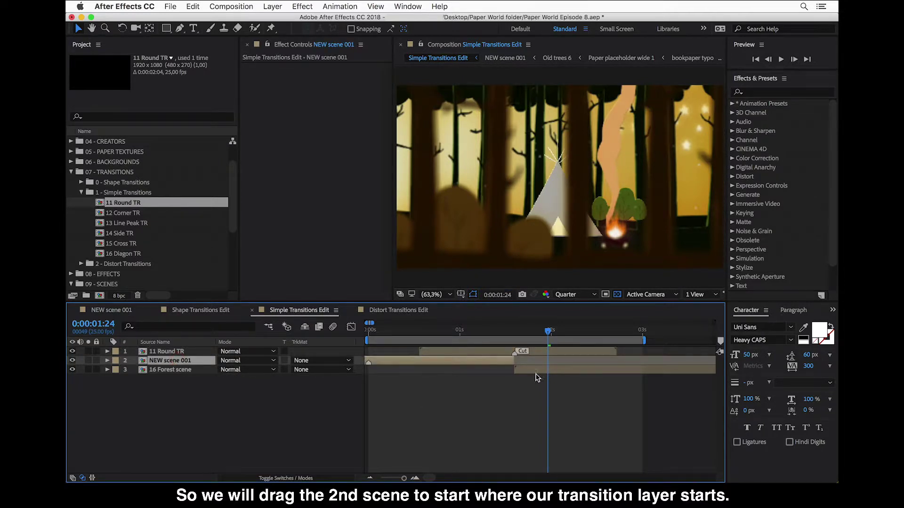
pyautogui.moveTo(535, 376); pyautogui.dragTo(440, 384)
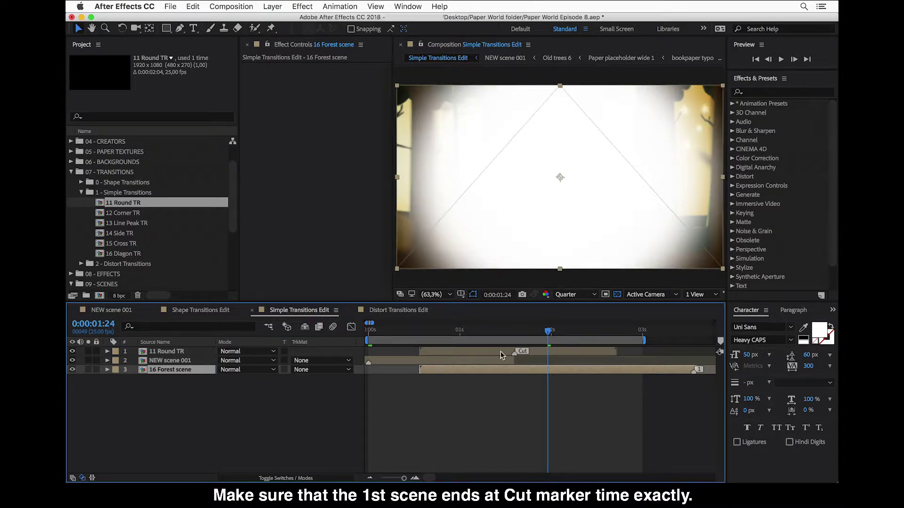
# - Set the track matte of NEW scene 001 to Alpha Inverted Matte "11 Round TR"
pyautogui.click(211, 362)
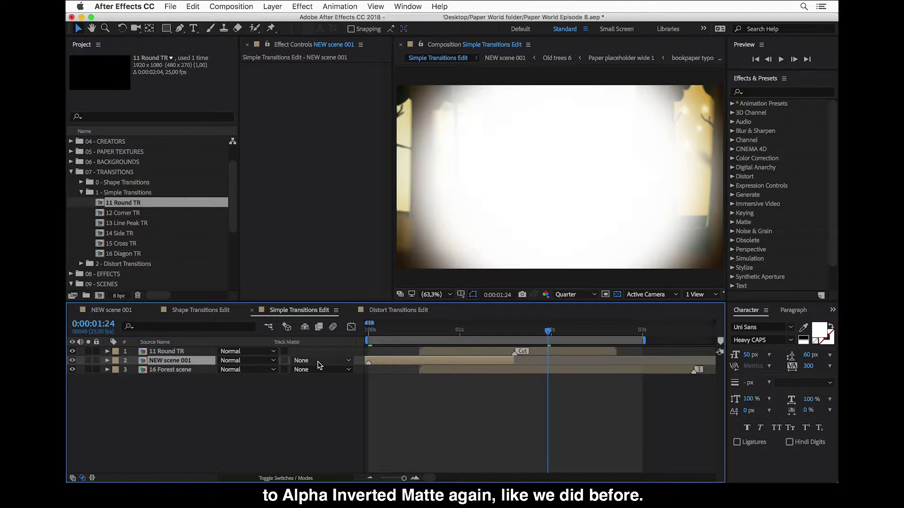
pyautogui.click(317, 362)
pyautogui.click(324, 399)
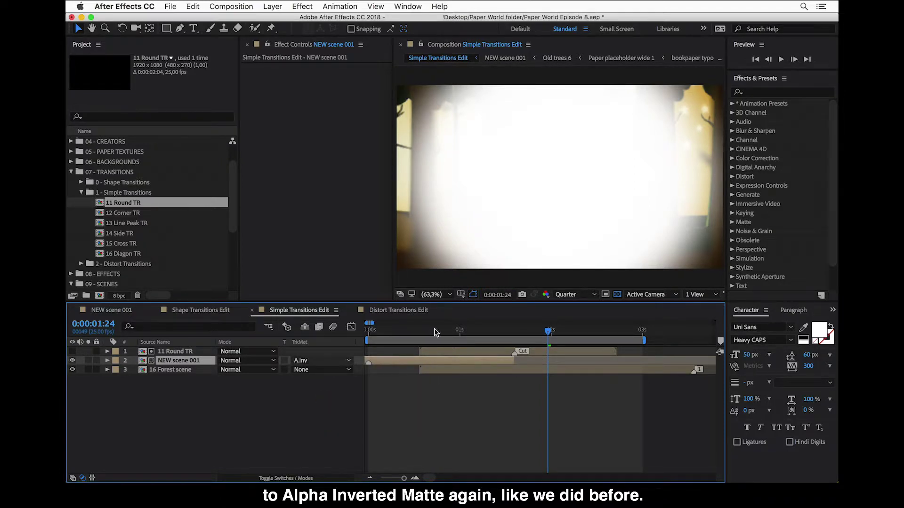
# - Set the work area from 0:00:00:14 to 0:00:01:15 and preview the simple transition from its start
pyautogui.press('space')
pyautogui.press('space')
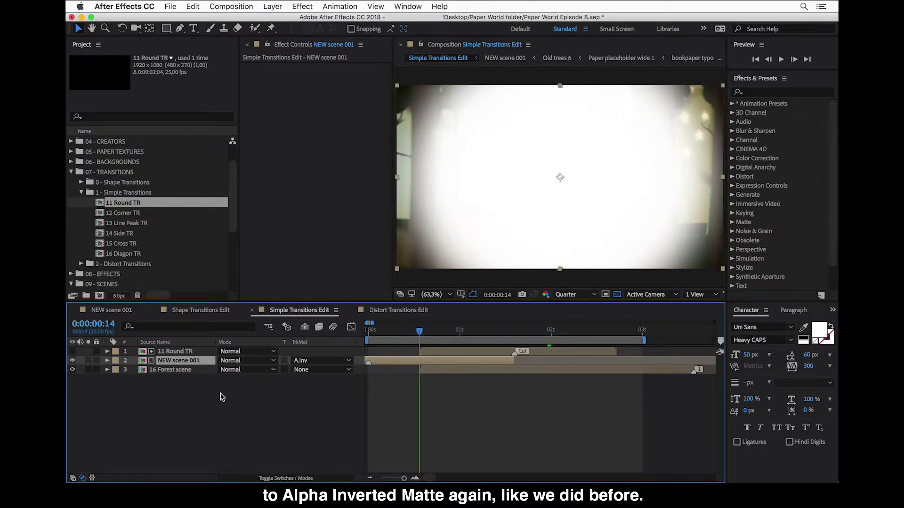
pyautogui.press('b')
pyautogui.click(516, 334)
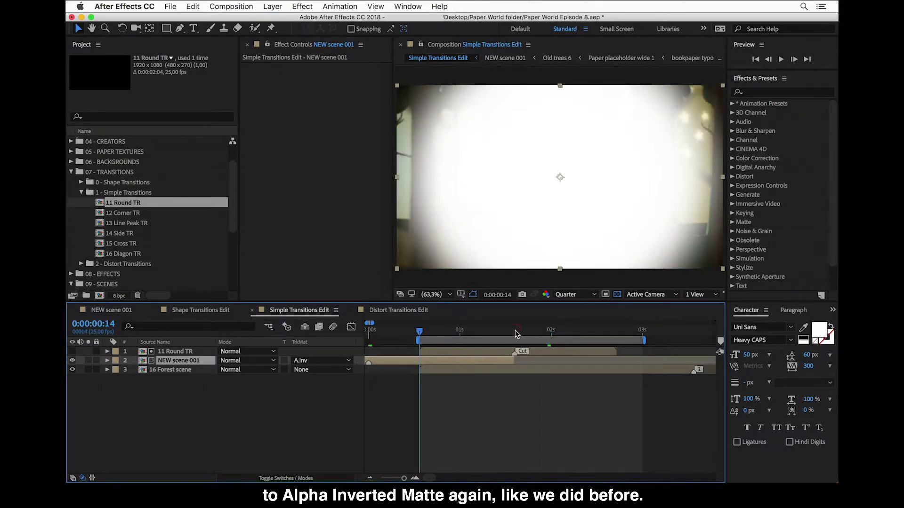
pyautogui.press('n')
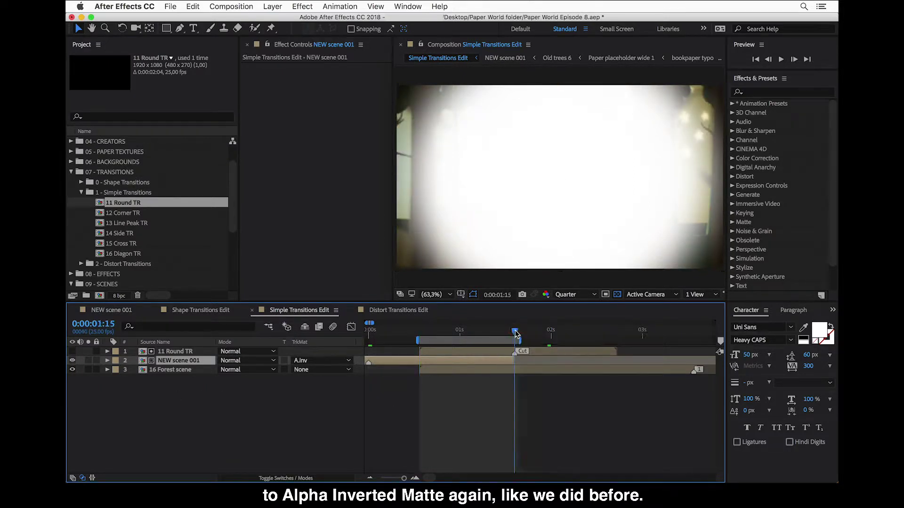
pyautogui.click(419, 333)
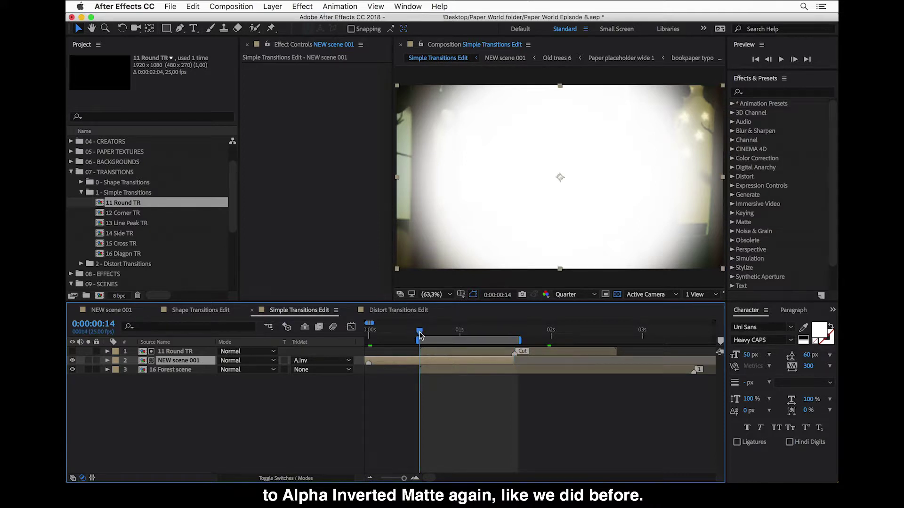
pyautogui.press('space')
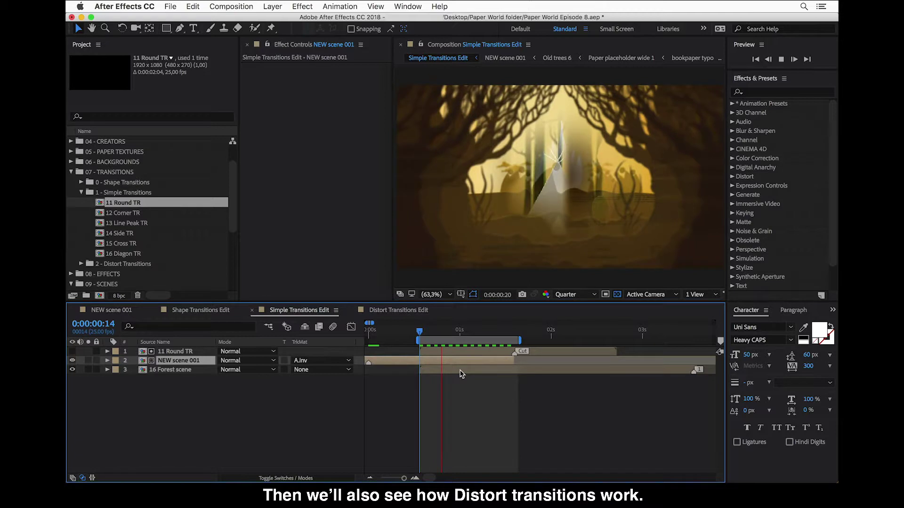
pyautogui.press('space')
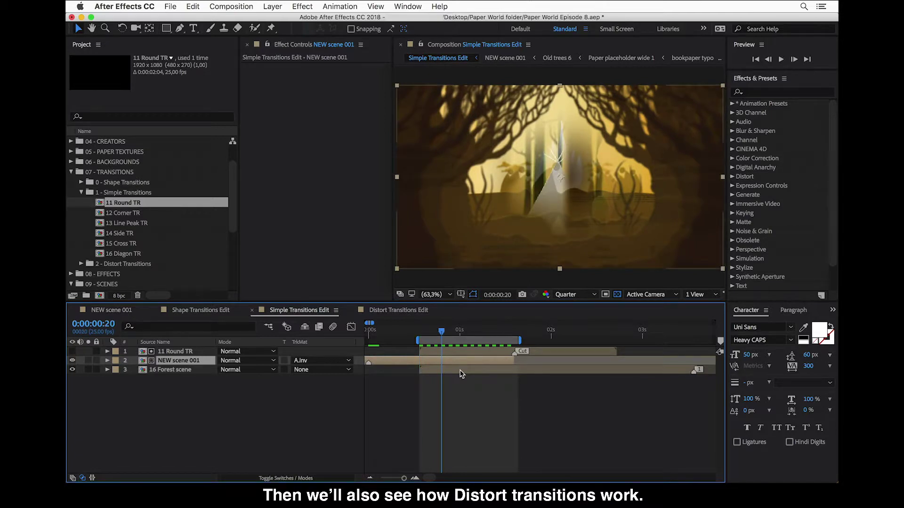
# - Open the Distort Transitions Edit composition and expand the 21 Whip folder inside 2 - Distort Transitions
pyautogui.click(406, 311)
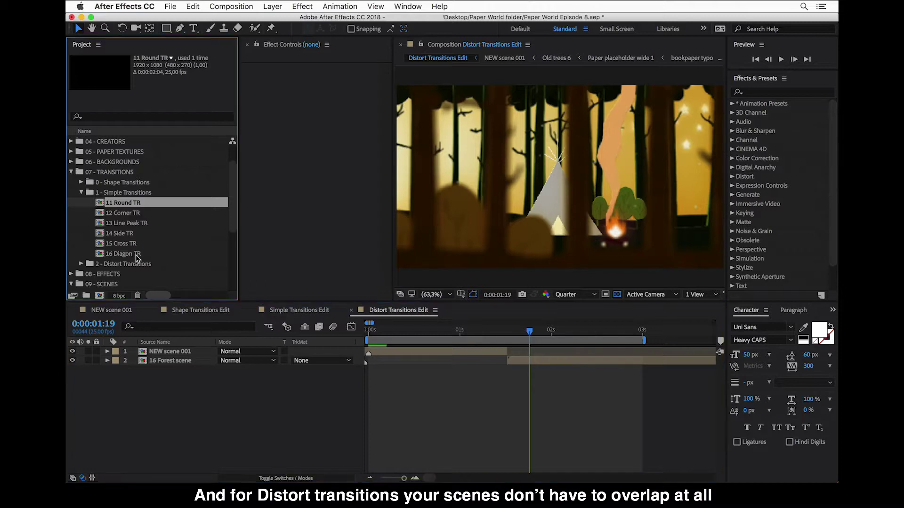
pyautogui.click(81, 192)
pyautogui.click(126, 206)
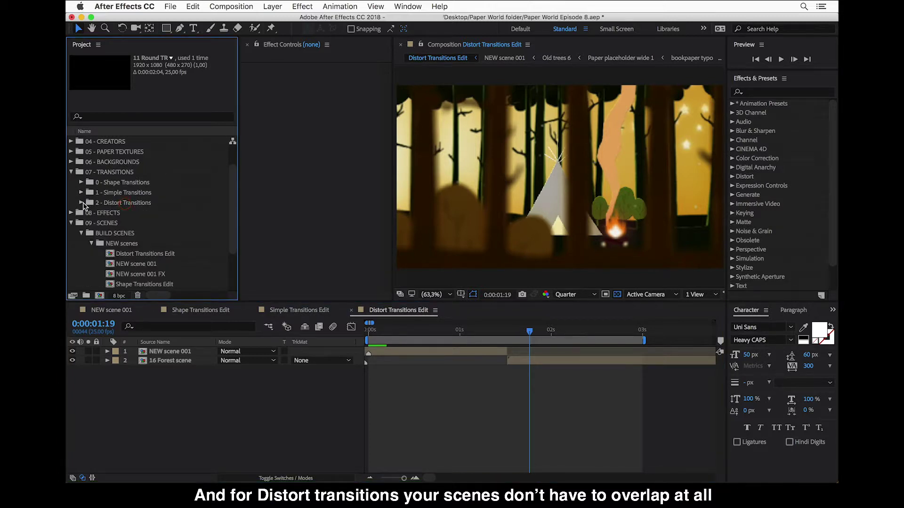
pyautogui.click(82, 203)
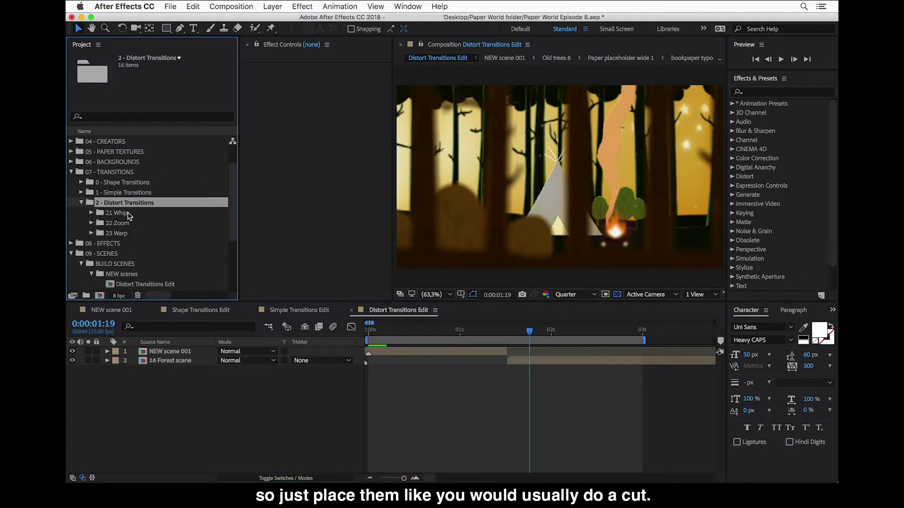
pyautogui.click(123, 213)
pyautogui.click(92, 213)
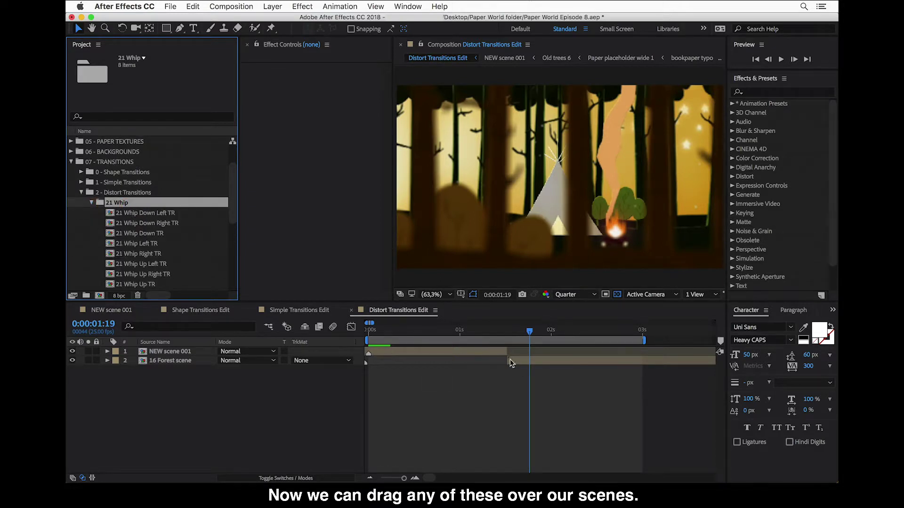
# - Add 21 Whip Up TR above both scenes and align its Cut marker with the cut at 0:00:01:13
pyautogui.click(141, 214)
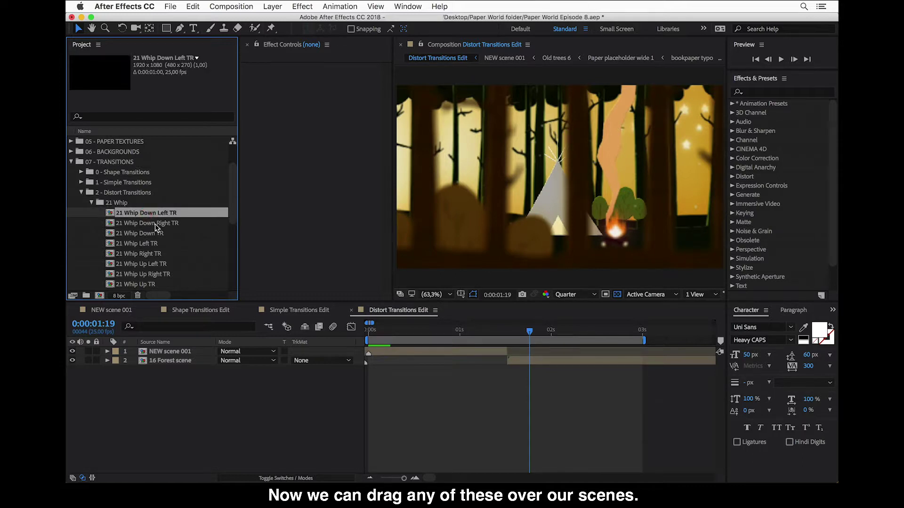
pyautogui.scroll(-3, 145, 266)
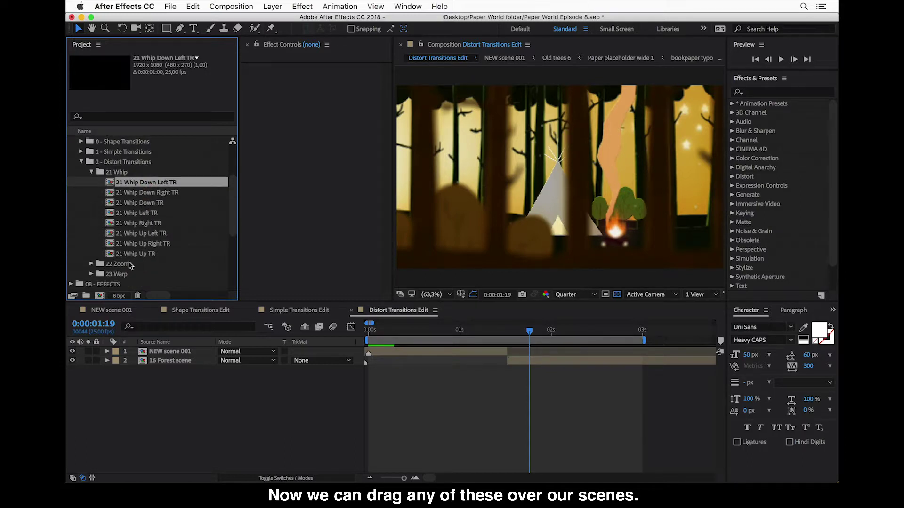
pyautogui.click(140, 253)
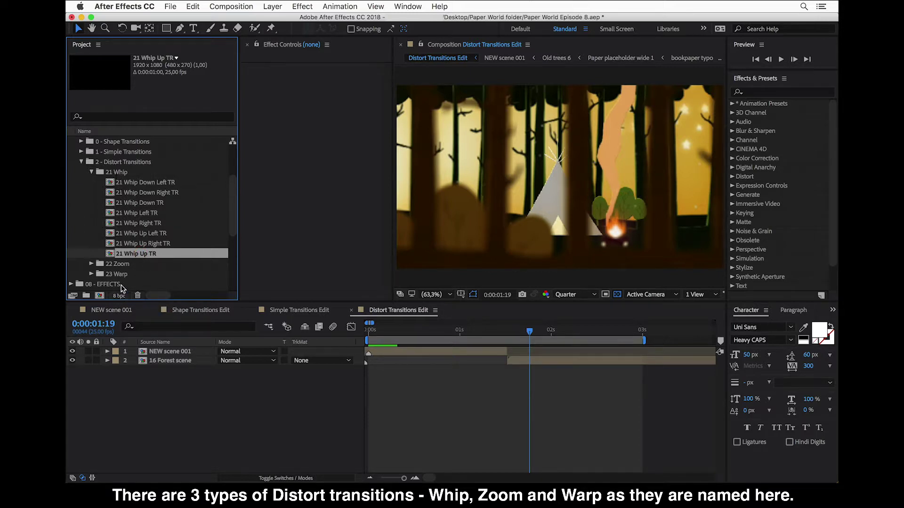
pyautogui.click(134, 255)
pyautogui.moveTo(160, 275)
pyautogui.mouseDown()
pyautogui.moveTo(189, 359)
pyautogui.moveTo(188, 352)
pyautogui.moveTo(460, 363)
pyautogui.moveTo(380, 353)
pyautogui.mouseUp()
pyautogui.moveTo(191, 360); pyautogui.dragTo(195, 353)
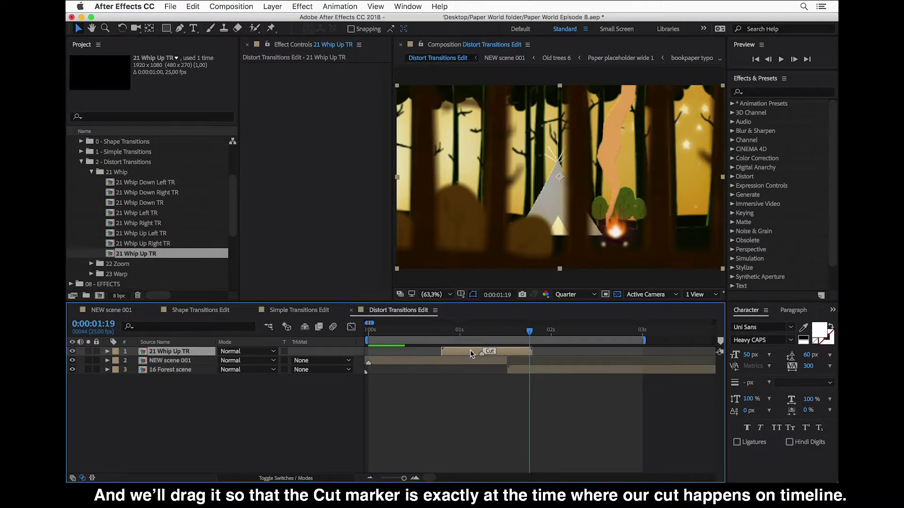
pyautogui.moveTo(471, 354); pyautogui.dragTo(478, 355)
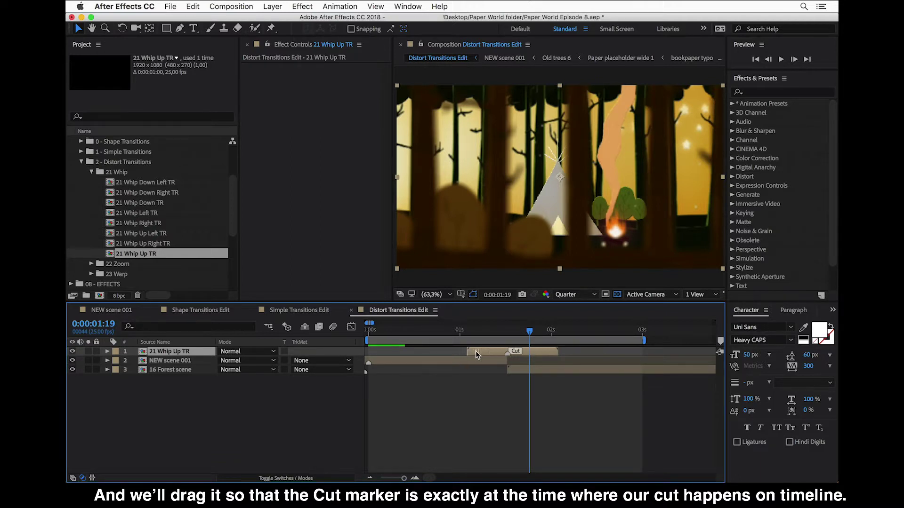
# - At the cut, show the layer switches and enable Collapse Transformations for 21 Whip Up TR
pyautogui.click(508, 331)
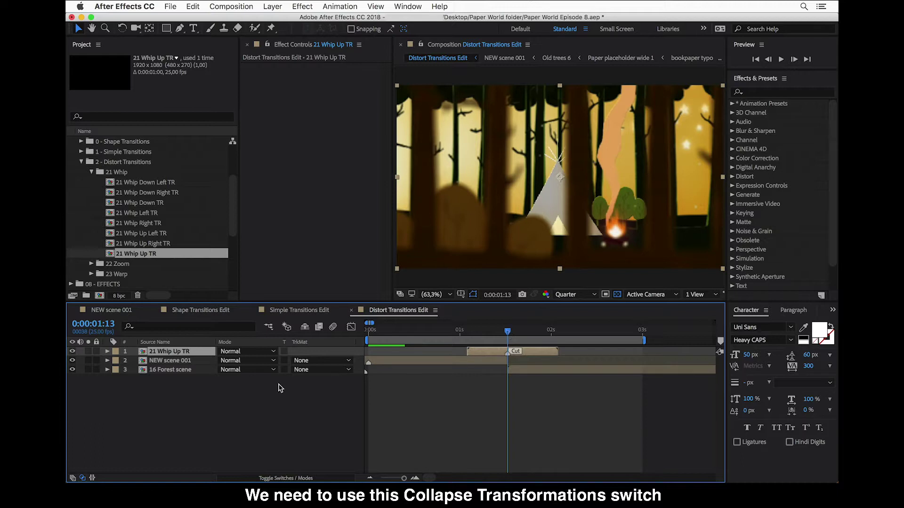
pyautogui.click(296, 478)
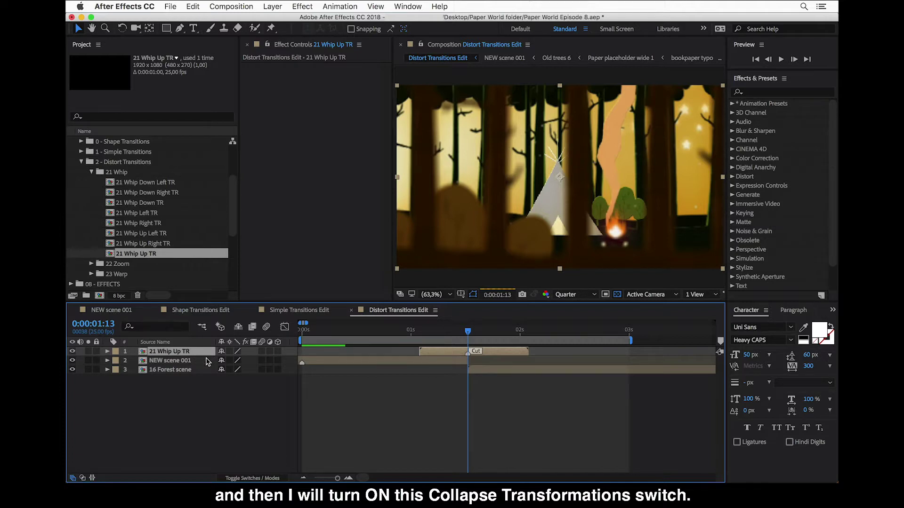
pyautogui.click(230, 351)
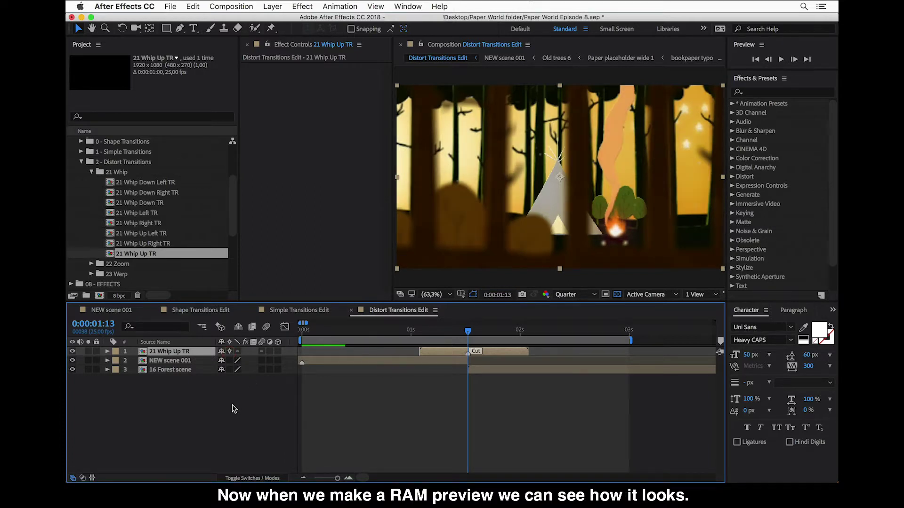
# - Set the work area to span the 21 Whip Up TR layer, from 0:00:01:02 to 0:00:02:02
pyautogui.click(420, 332)
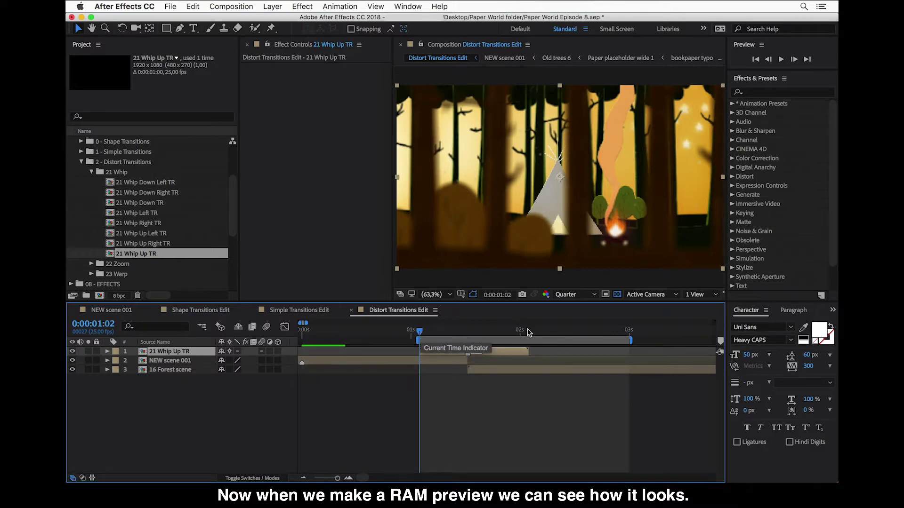
pyautogui.click(530, 330)
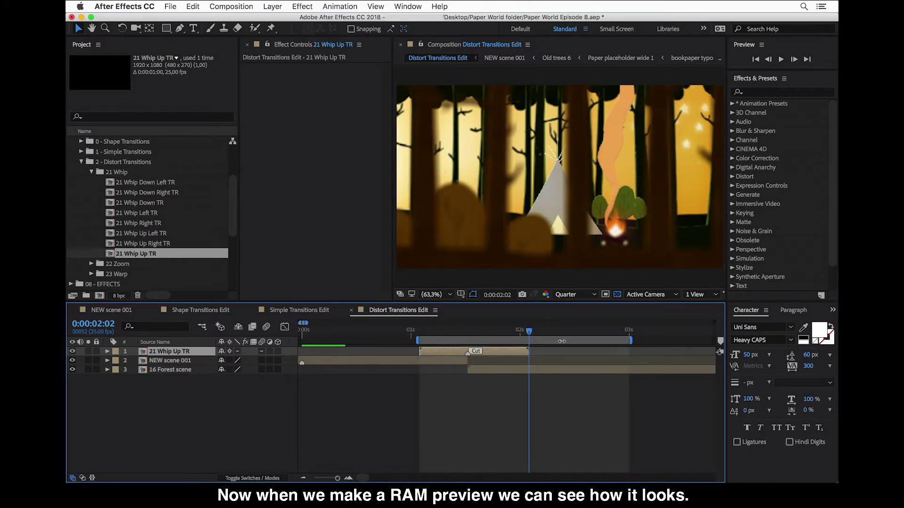
pyautogui.press('n')
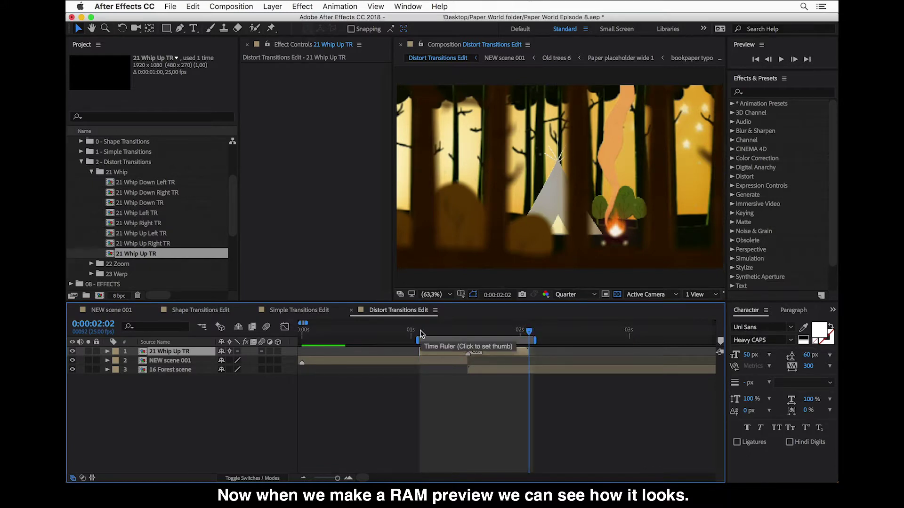
# - Preview the 21 Whip Up TR transition across the work area and stop the playback around the cut
pyautogui.press('space')
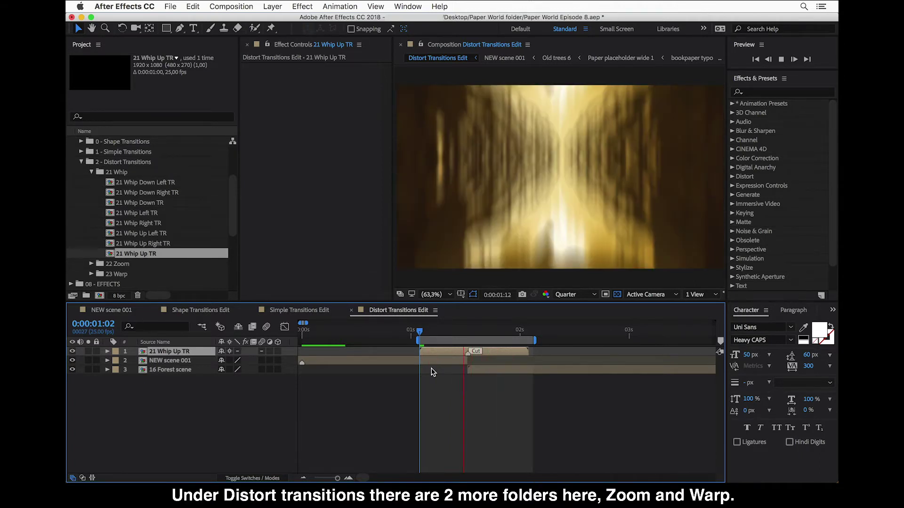
pyautogui.press('space')
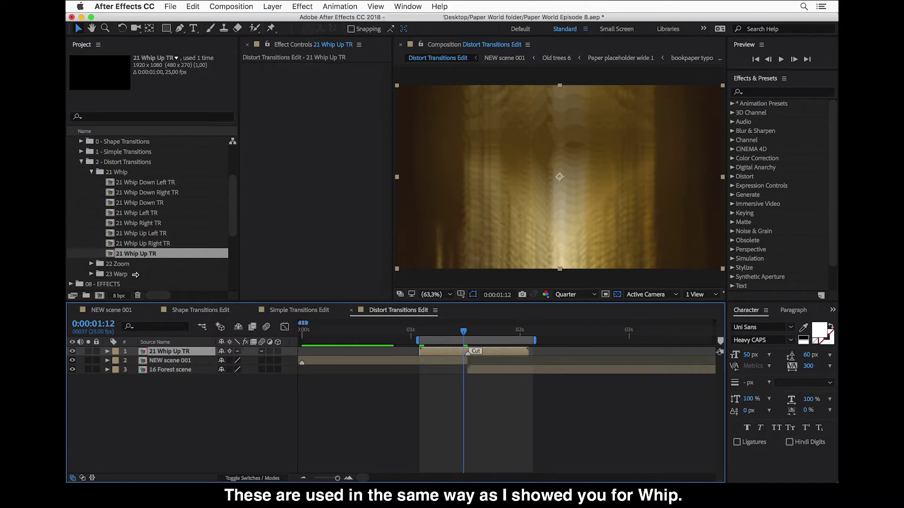
# - In the 22 Zoom folder, open 22 Zoom In Target TR to examine its Zoom Target controls, and select 22 Zoom Out Target TR
pyautogui.click(91, 265)
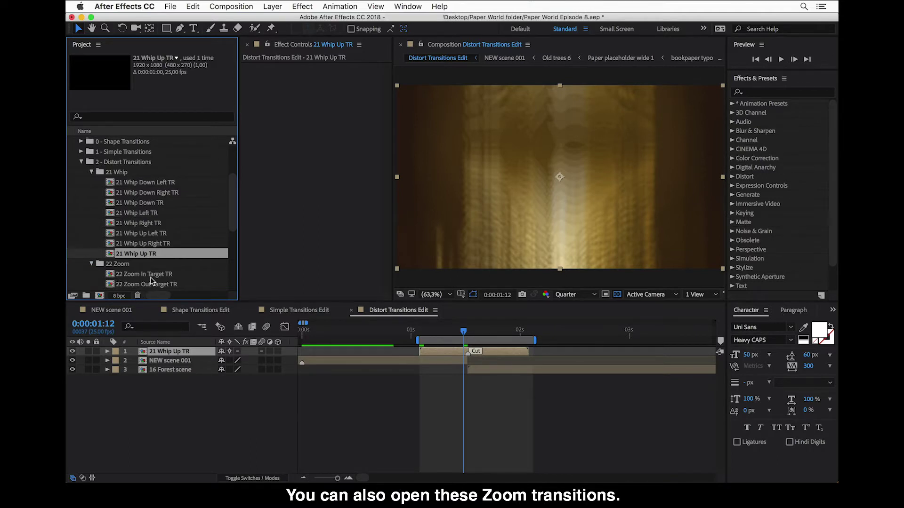
pyautogui.scroll(-2, 150, 280)
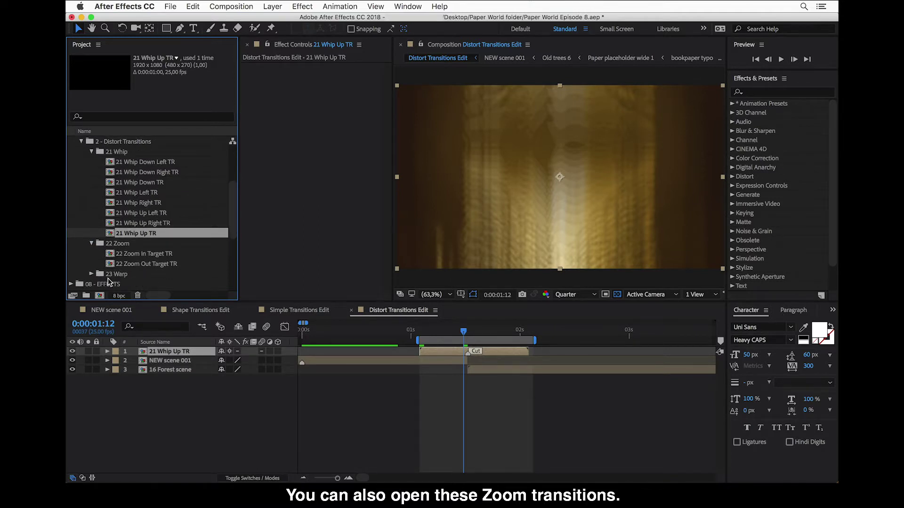
pyautogui.click(136, 256)
pyautogui.doubleClick(136, 258)
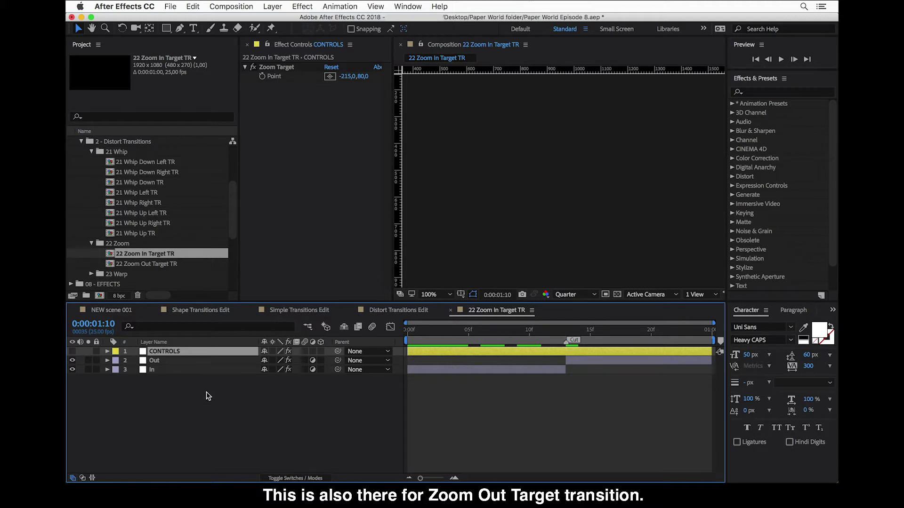
pyautogui.click(139, 267)
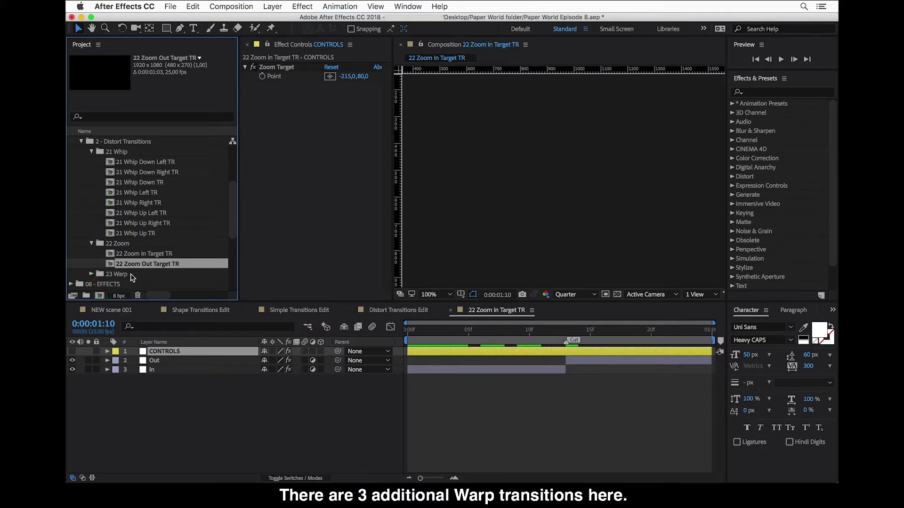
# - Expand the 23 Warp folder to view its transitions and return to the Distort Transitions Edit composition
pyautogui.click(91, 274)
pyautogui.scroll(-3, 136, 268)
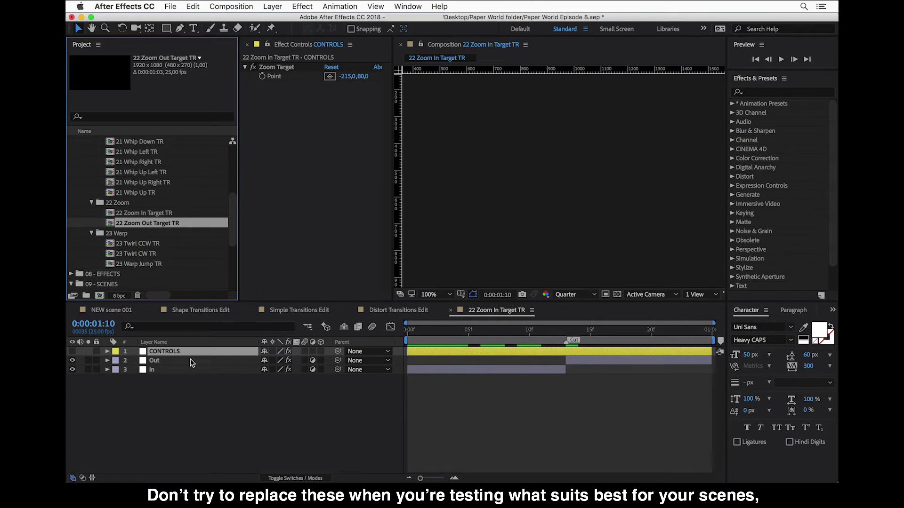
pyautogui.click(408, 312)
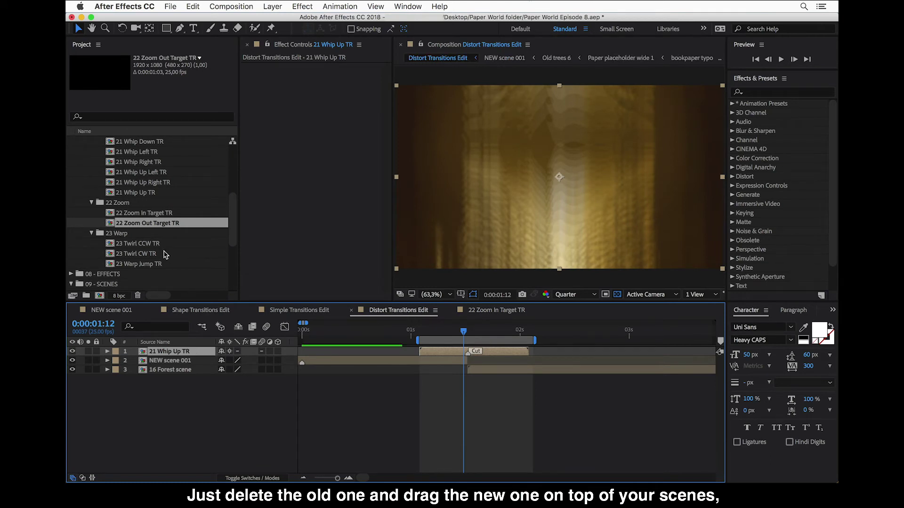
pyautogui.scroll(2, 166, 264)
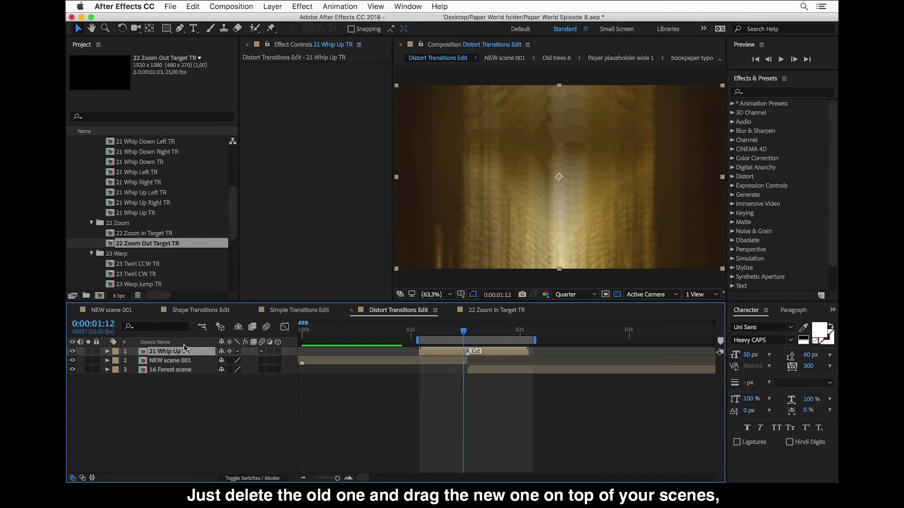